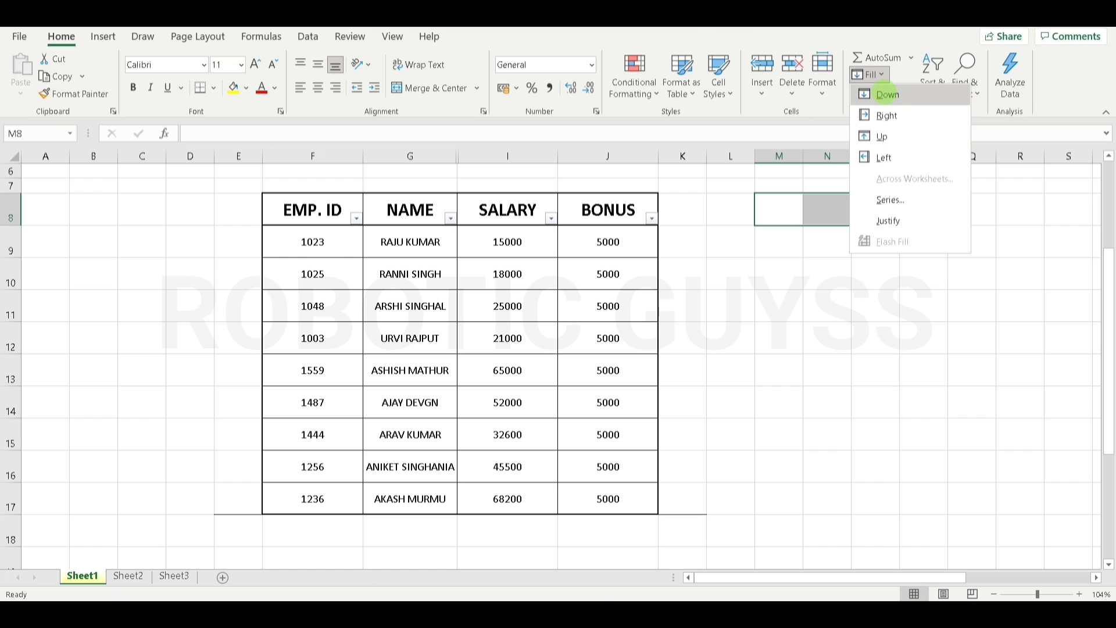
Fill the first BONUS value in J9 rightward across the row through P9
click(884, 94)
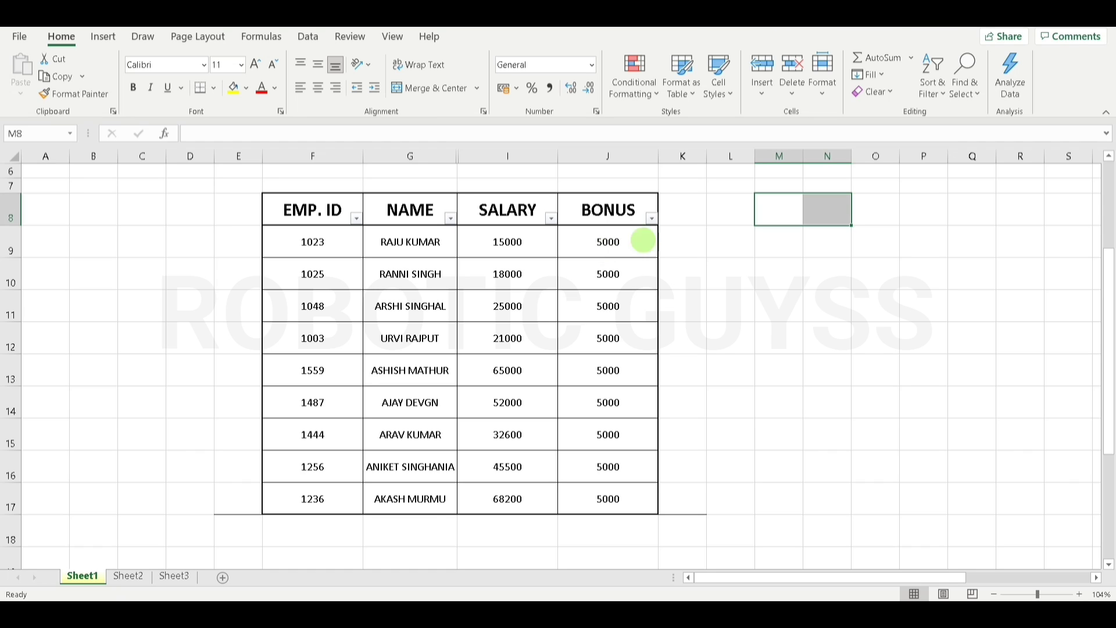
click(654, 242)
drag(640, 248, 917, 242)
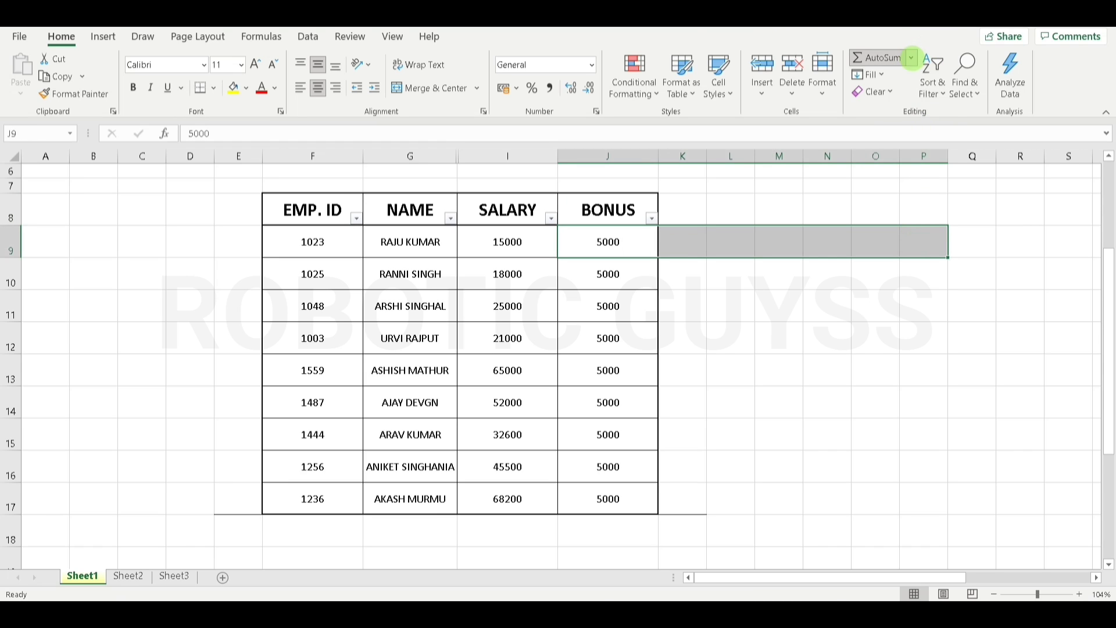
click(911, 58)
click(884, 57)
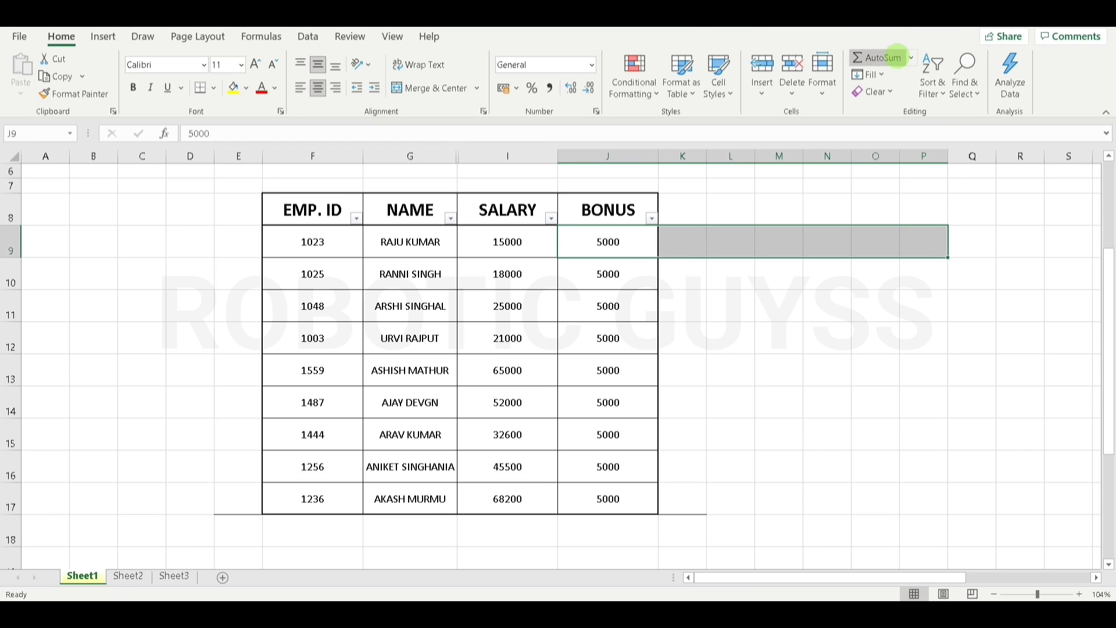
click(871, 74)
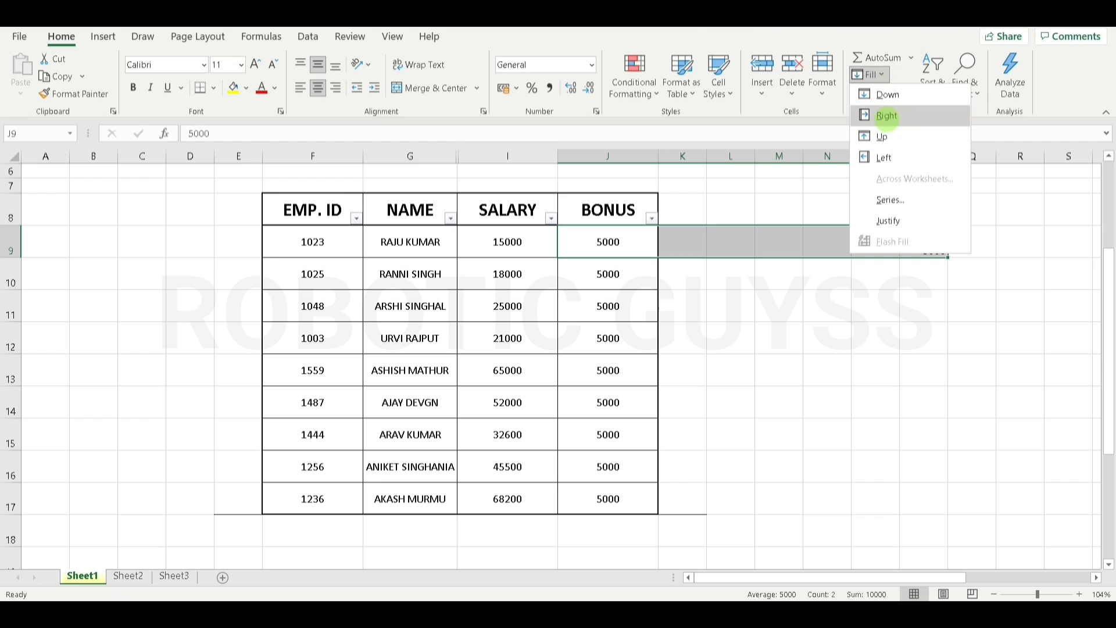
click(888, 115)
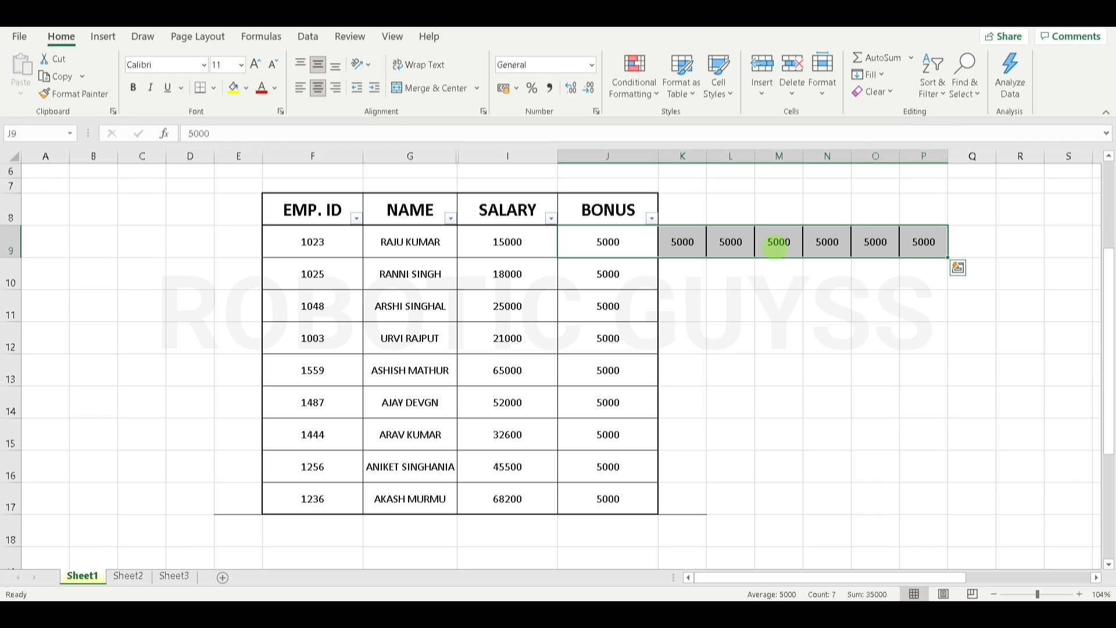
Fill the value in M9 down column M through M13
drag(777, 242, 762, 375)
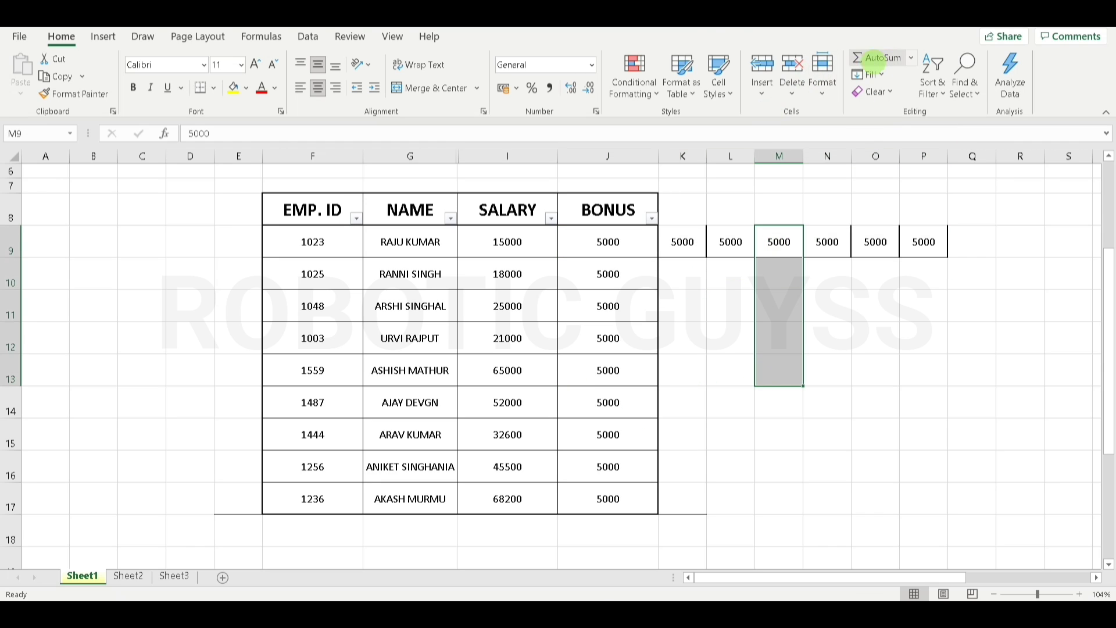
click(871, 74)
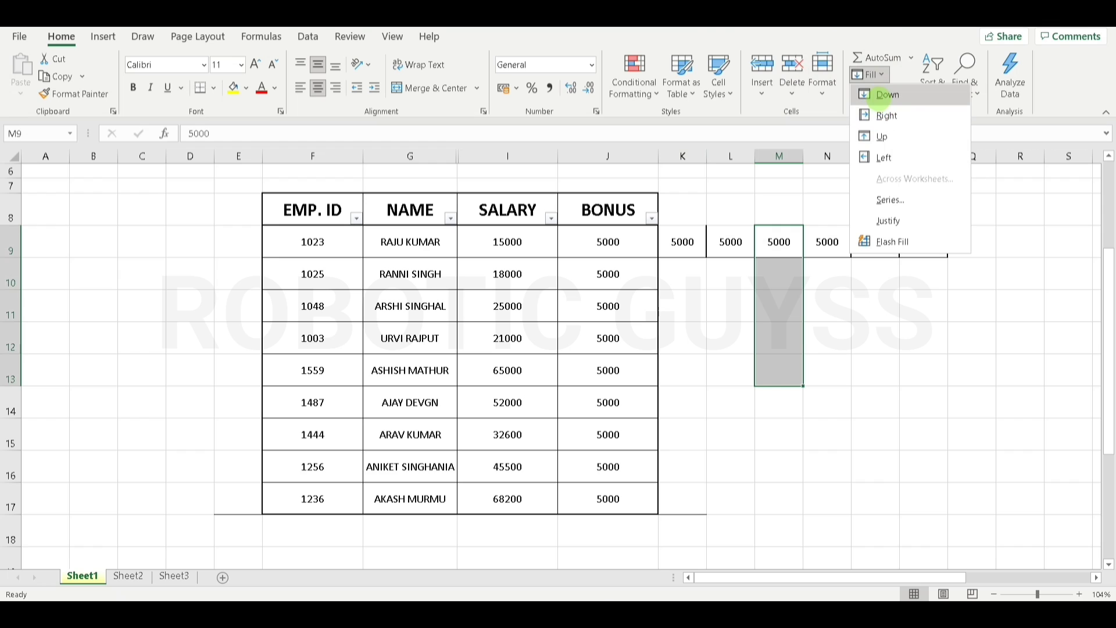
click(879, 94)
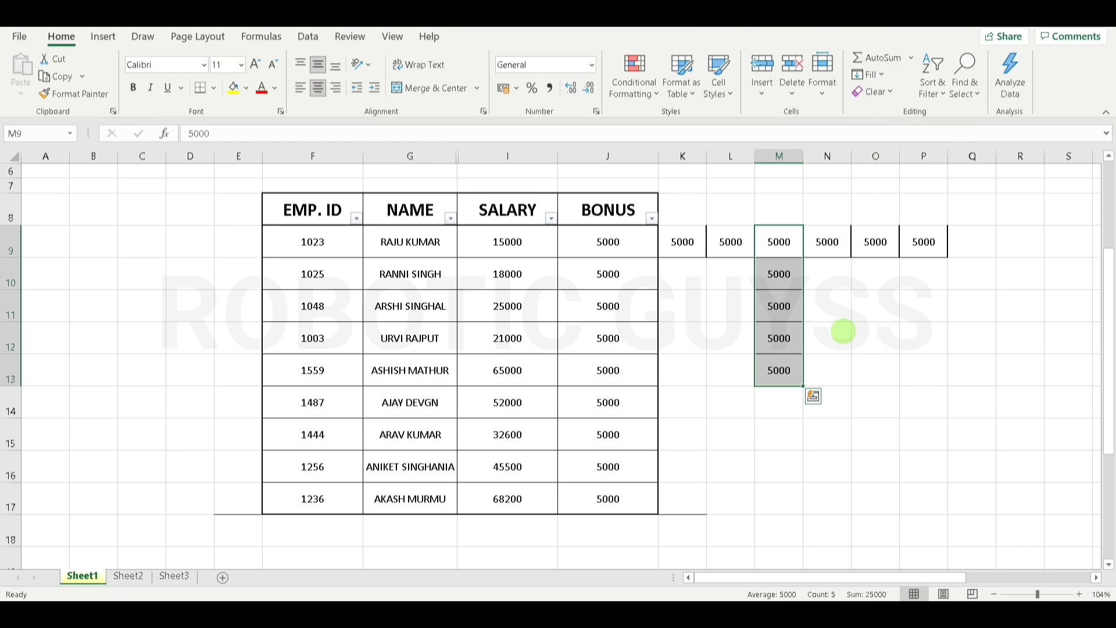
click(847, 335)
Fill the value in M10 leftward through K10
drag(776, 276, 690, 279)
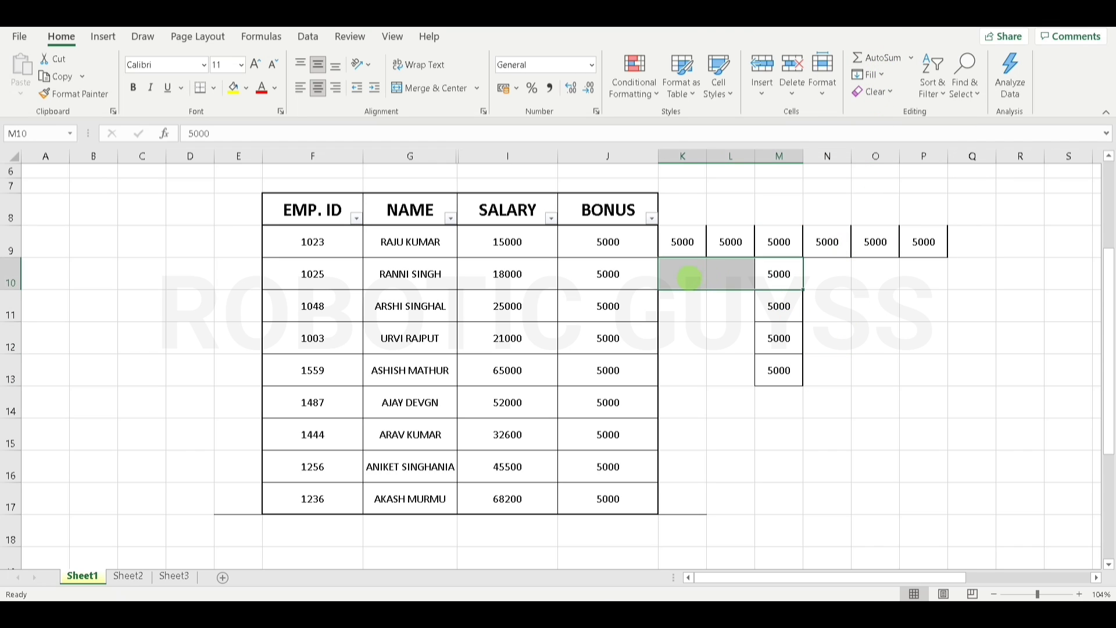
click(876, 75)
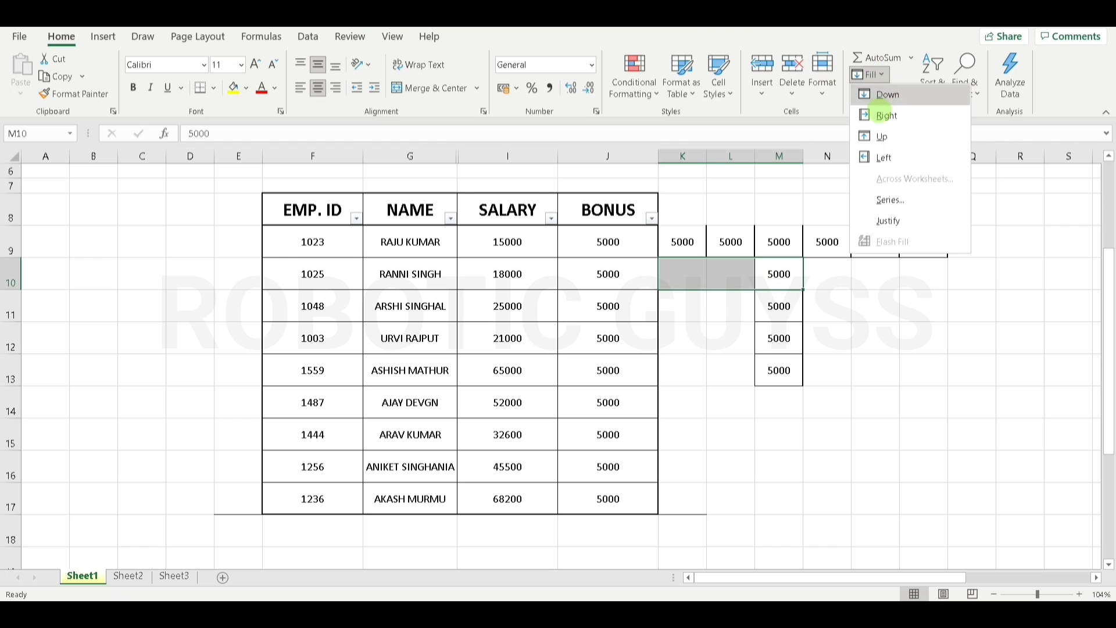
click(879, 157)
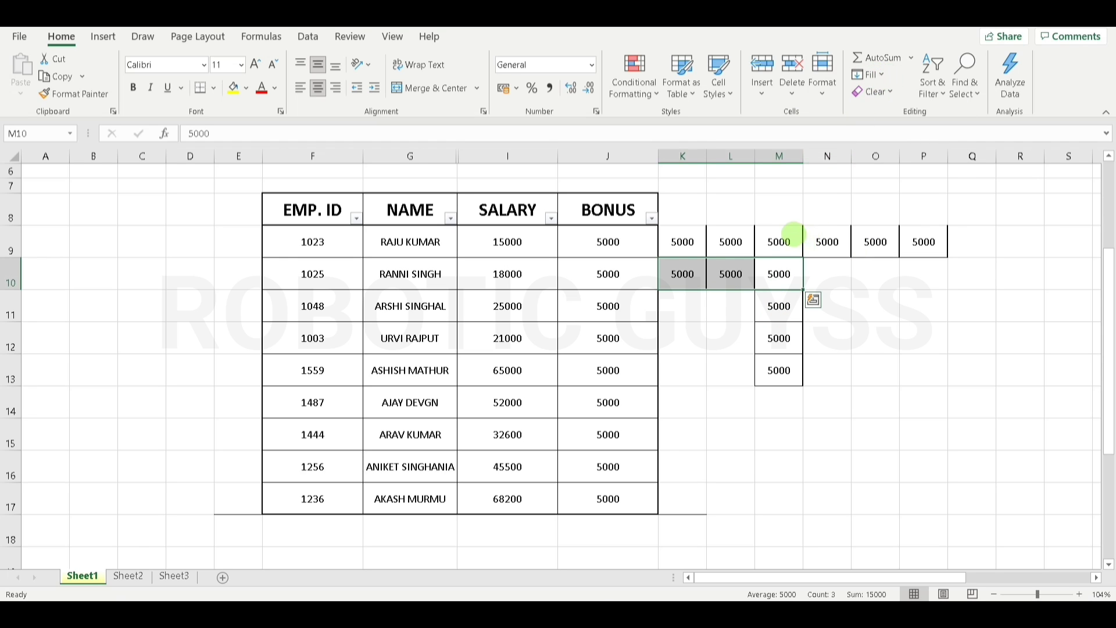
Fill the value in M9 upward through M4
drag(779, 242, 783, 204)
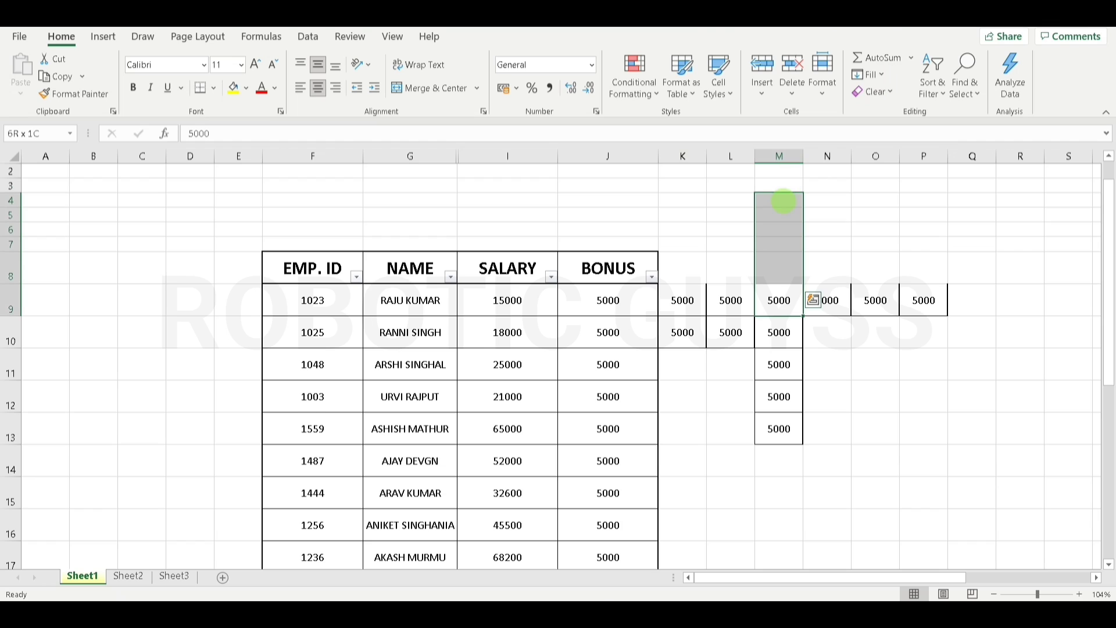
click(872, 75)
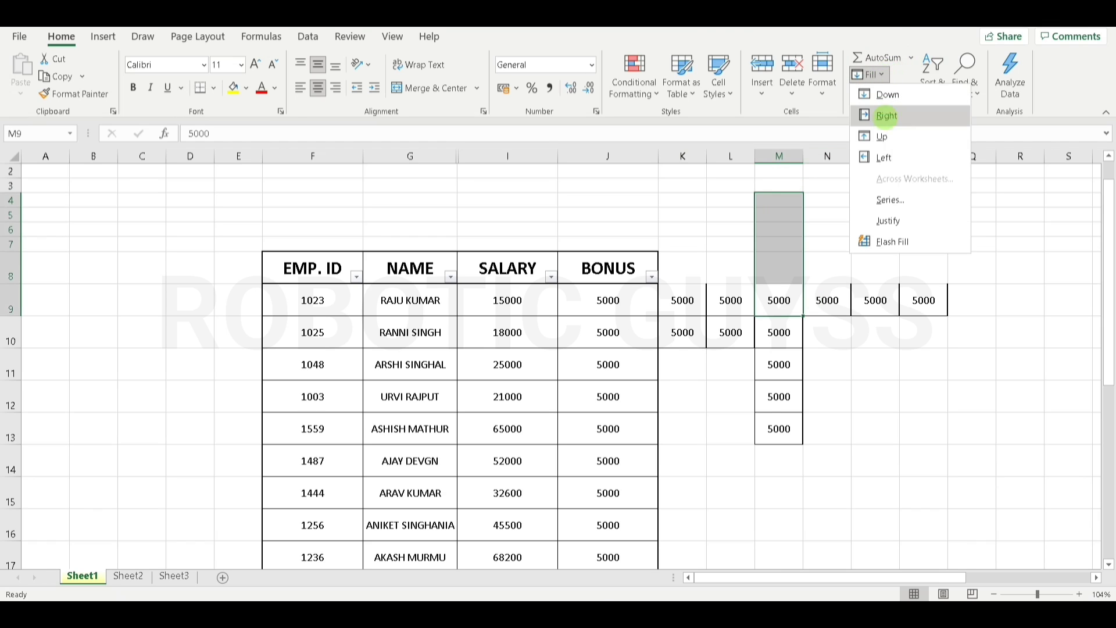
click(886, 135)
click(868, 333)
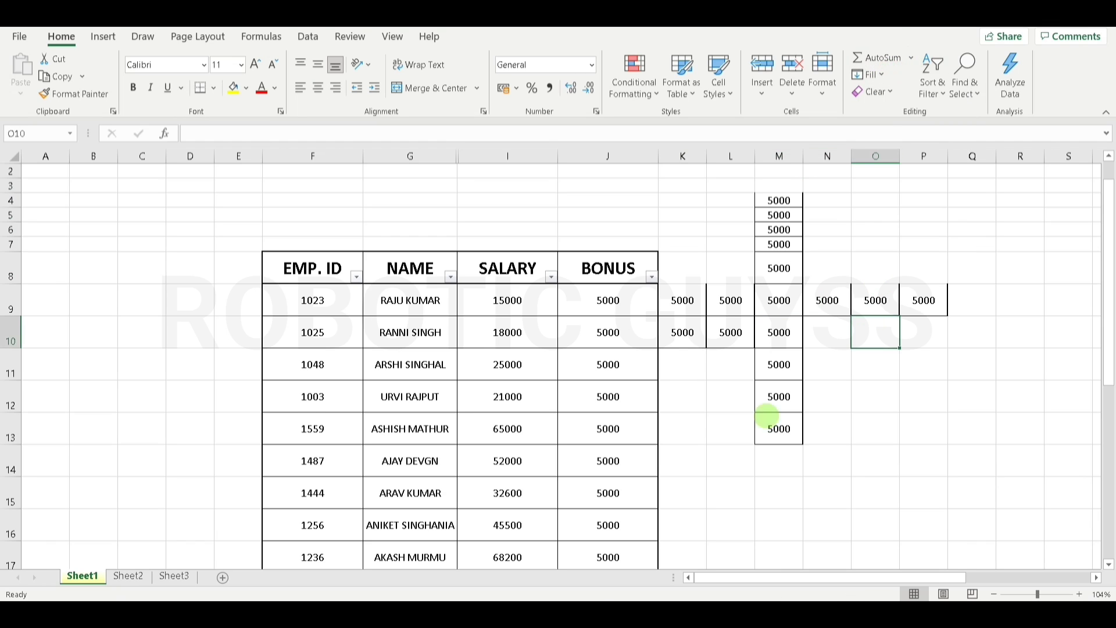
click(871, 75)
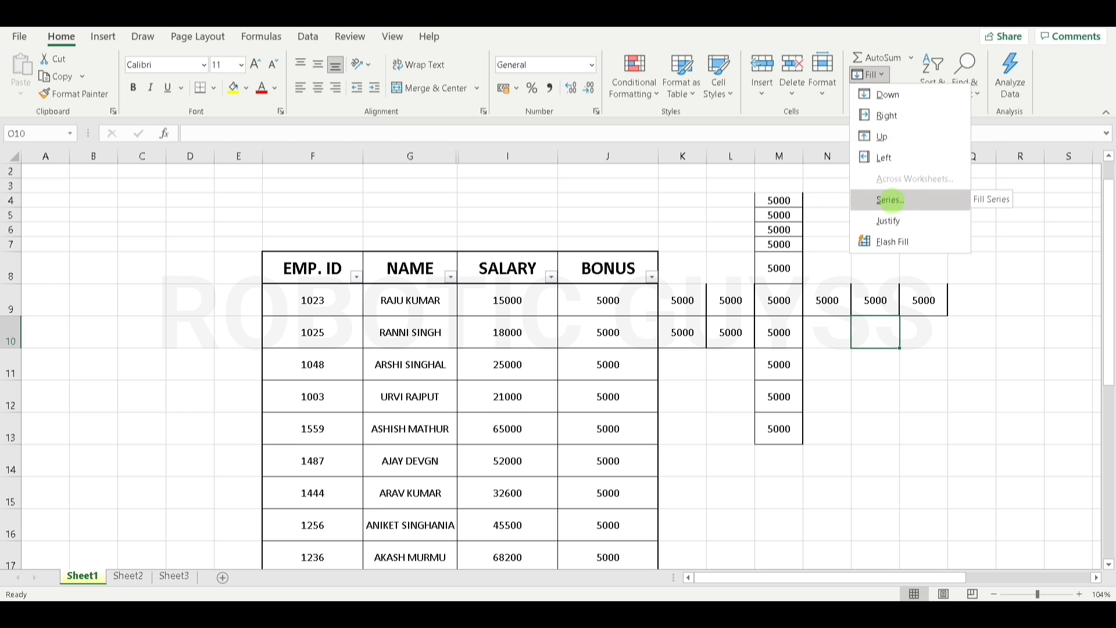
click(928, 339)
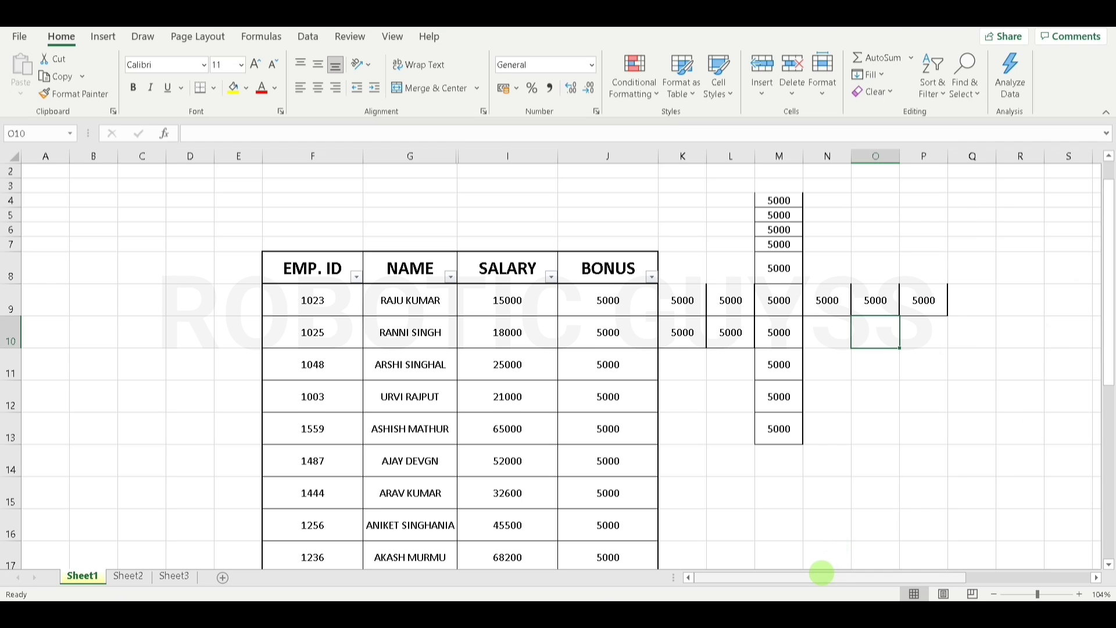
mouse_move(823, 576)
mouse_down()
mouse_move(841, 571)
mouse_move(812, 573)
mouse_up()
Fill BONUS cells J9:J15 with a linear column series using a step value of 1
drag(1108, 291, 1111, 352)
drag(638, 249, 643, 425)
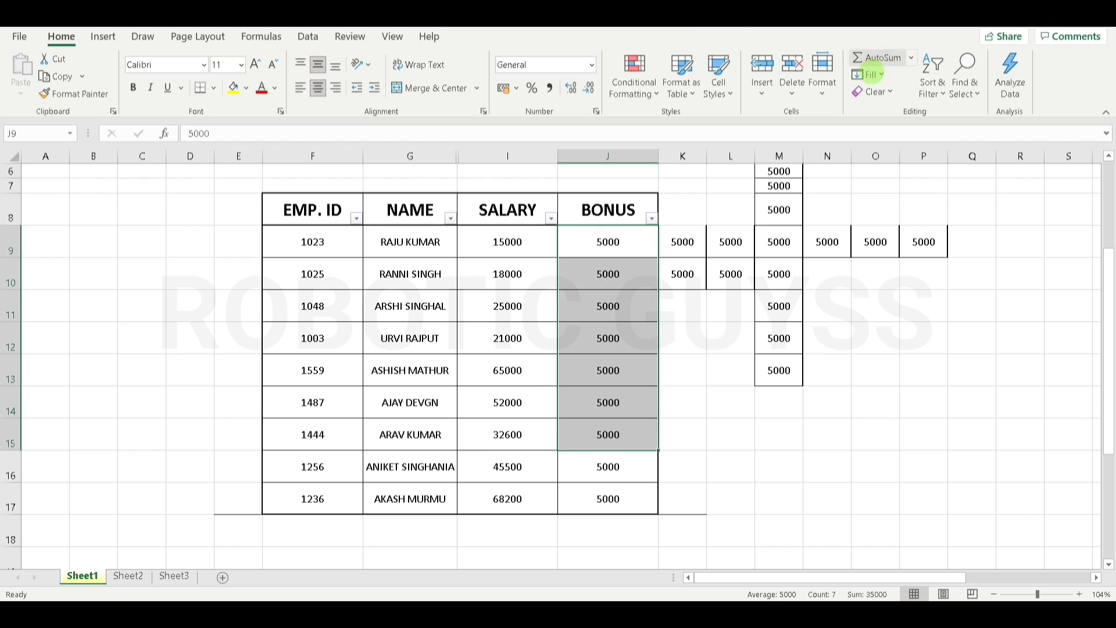
click(883, 75)
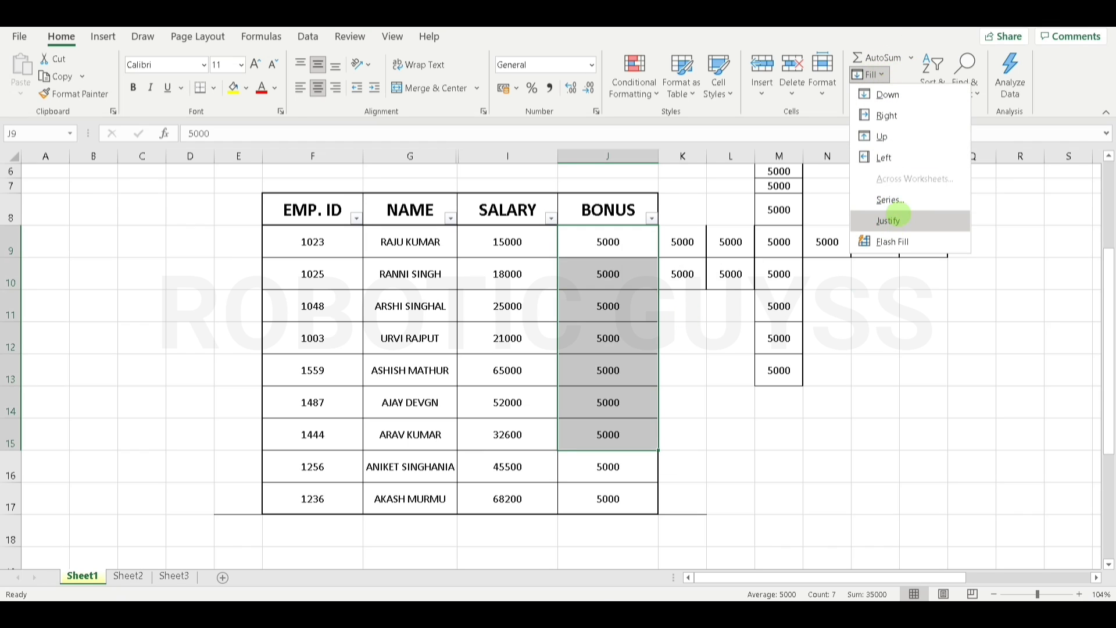
click(915, 198)
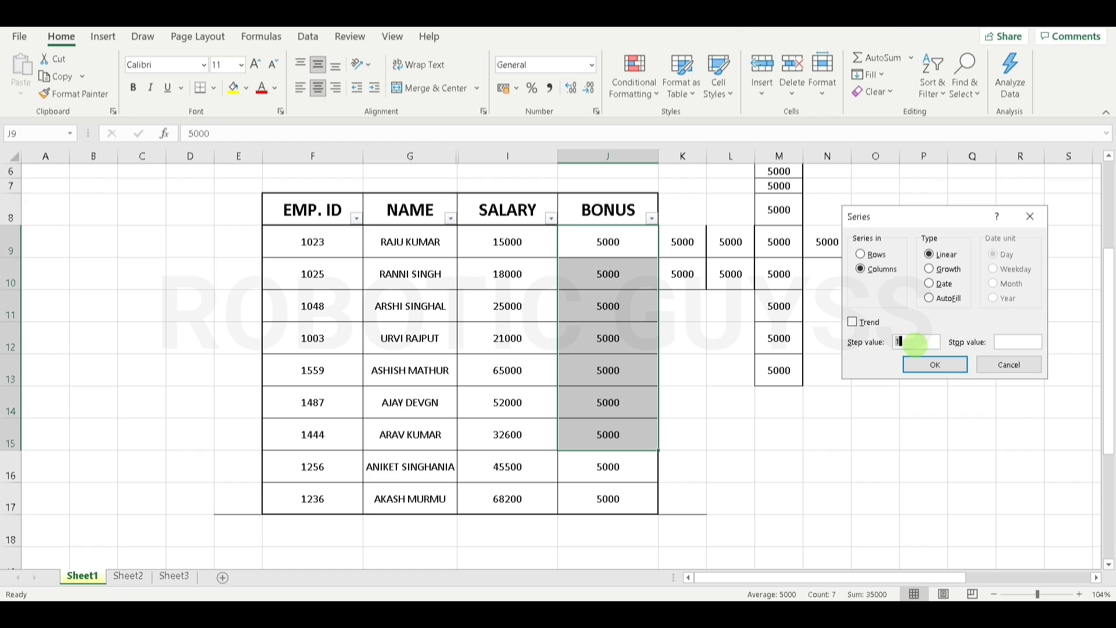
click(915, 365)
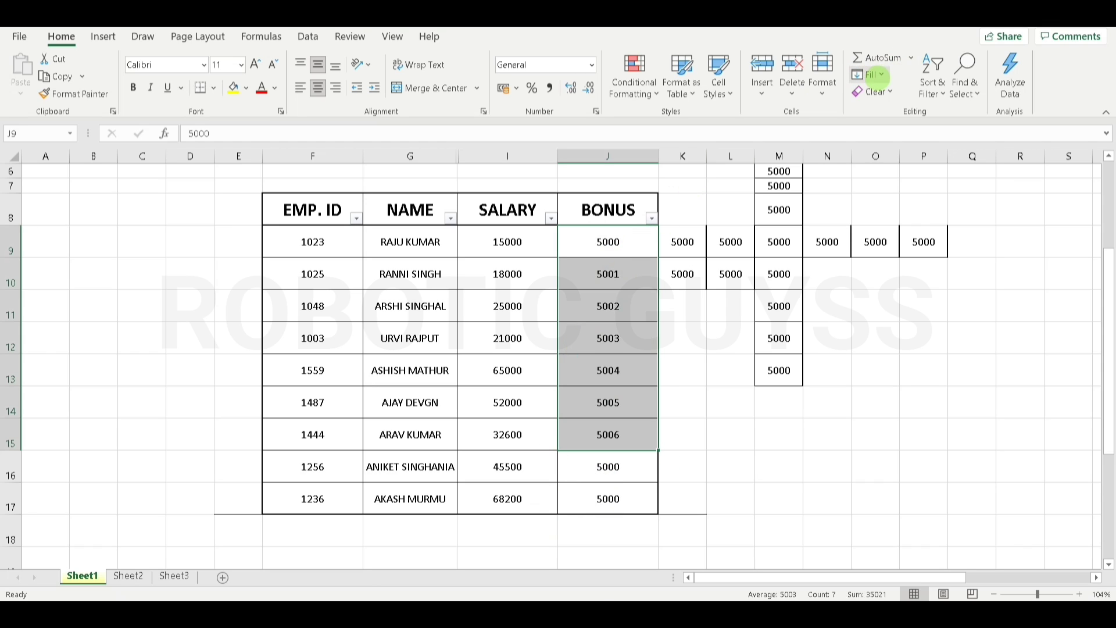
Refill BONUS cells J9:J15 with a linear column series using a step value of 5000
click(875, 75)
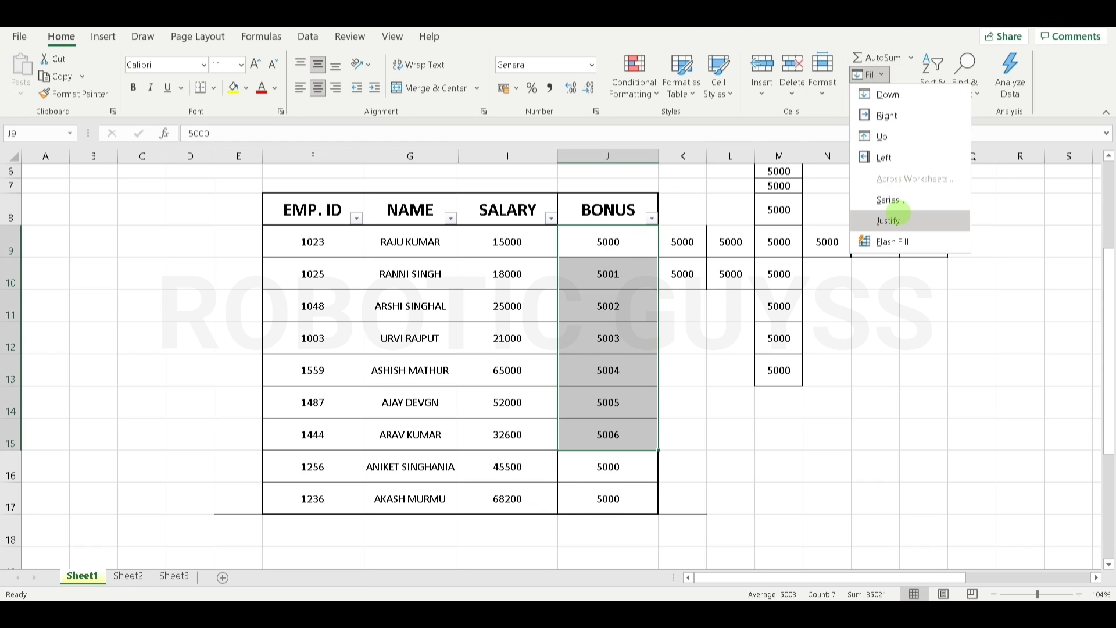
click(900, 200)
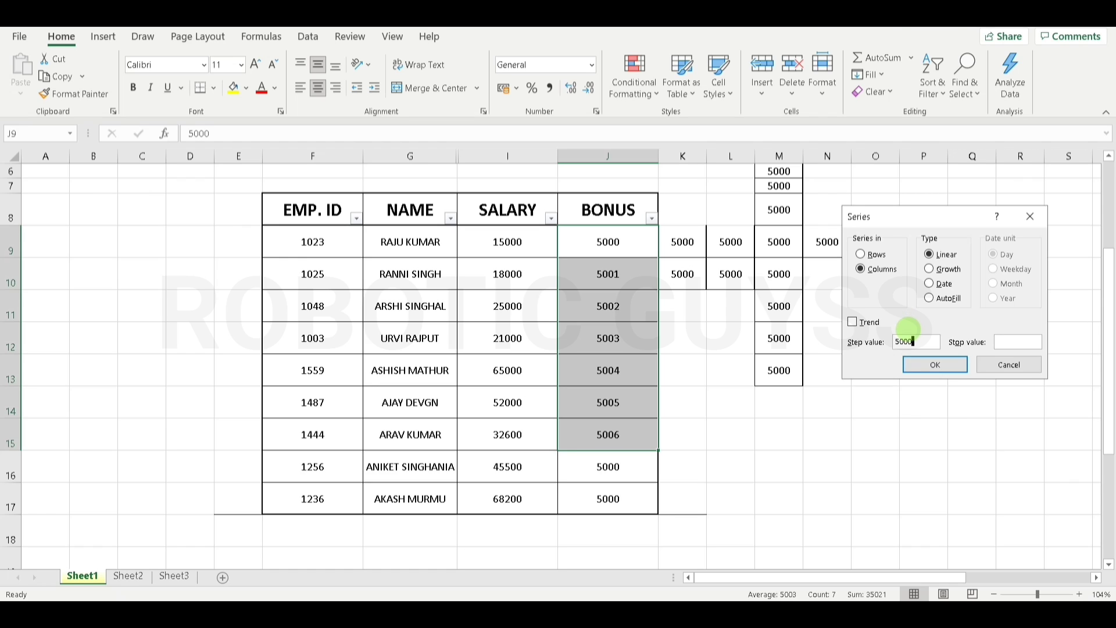
click(935, 365)
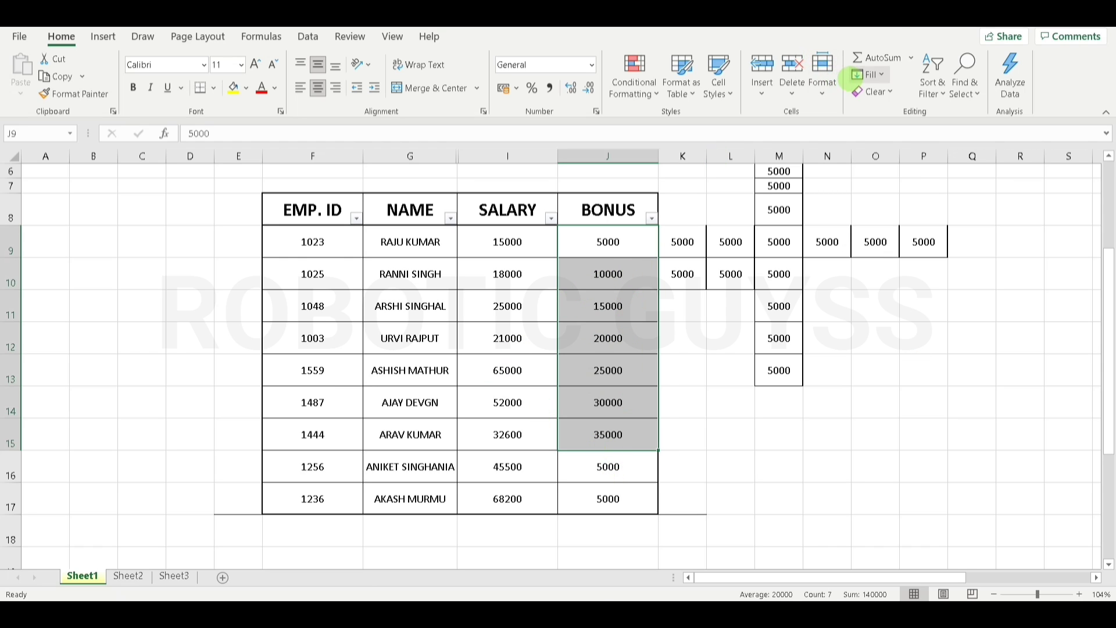
Refill BONUS cells J9:J15 with a growth column series using a step value of 5000
click(881, 74)
click(892, 200)
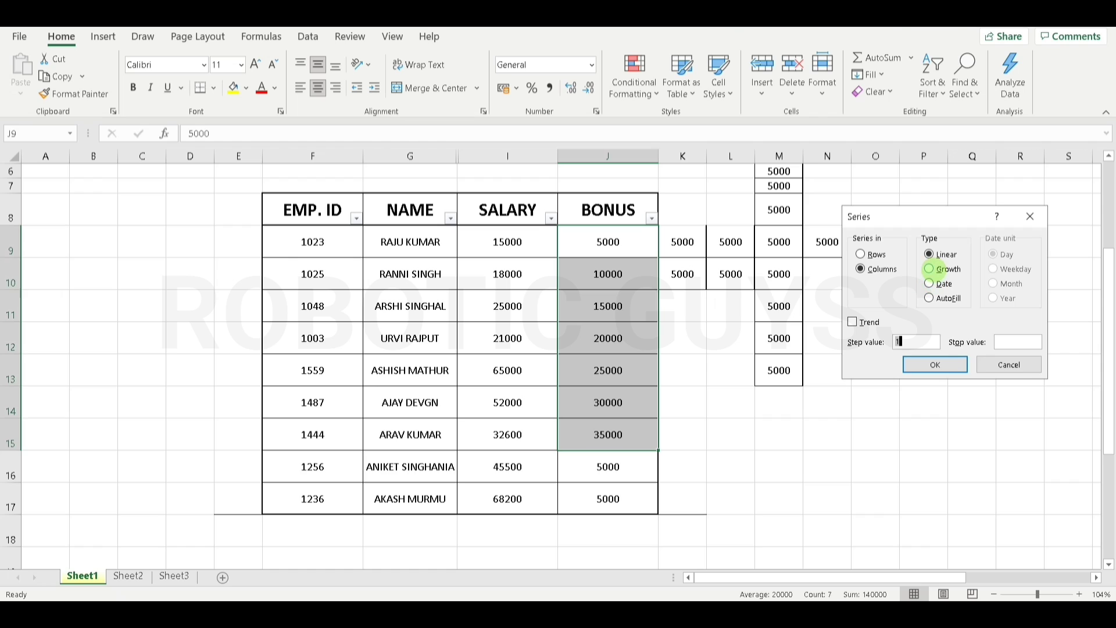
click(930, 268)
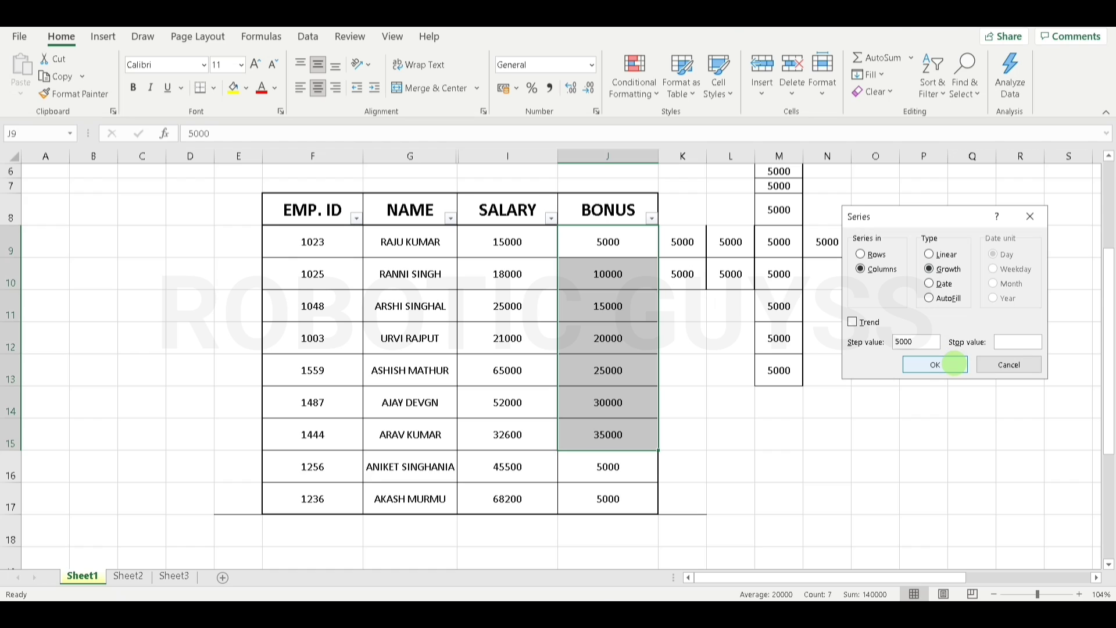
click(954, 364)
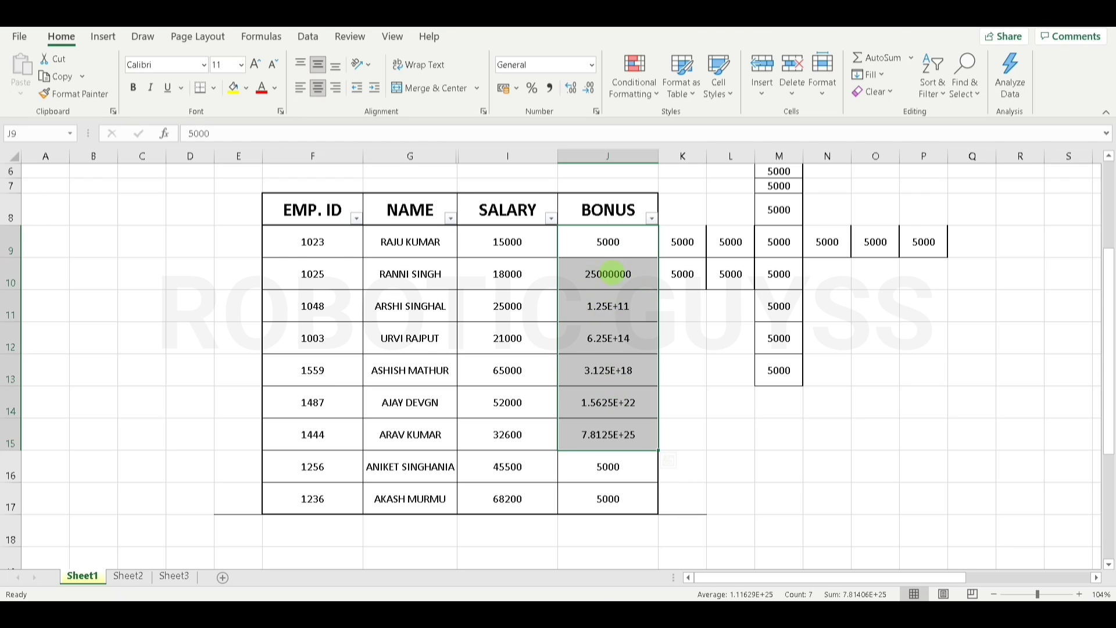
Set the first BONUS value in J9 to 2
click(609, 254)
text(2)
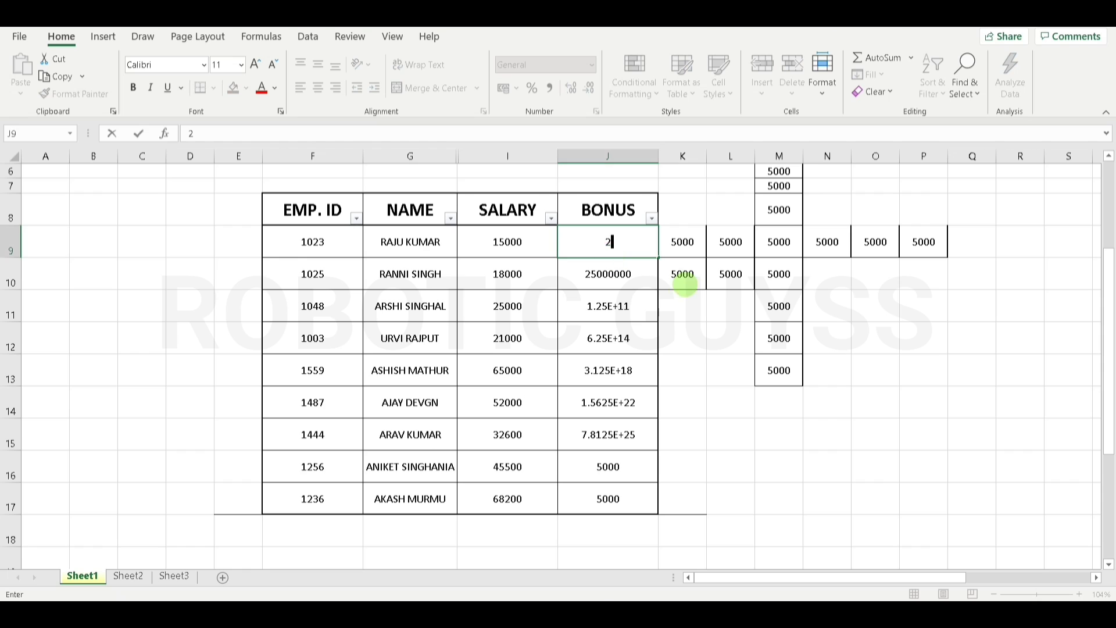
click(684, 284)
Fill BONUS cells J9:J15 with a growth column series using a step value of 2
drag(624, 242, 643, 436)
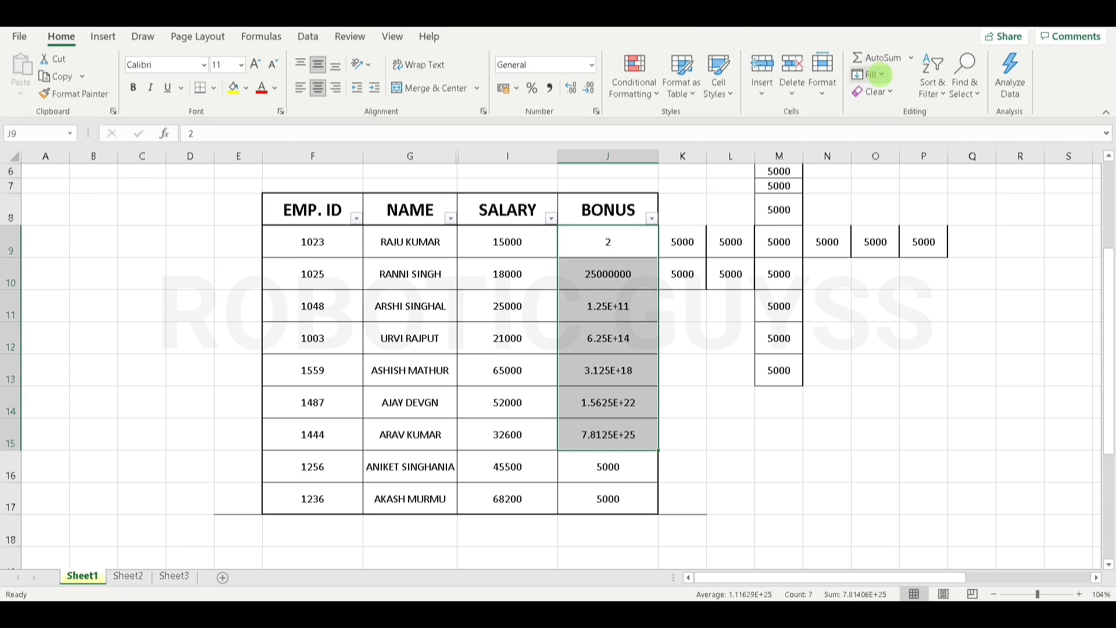
click(871, 75)
click(893, 200)
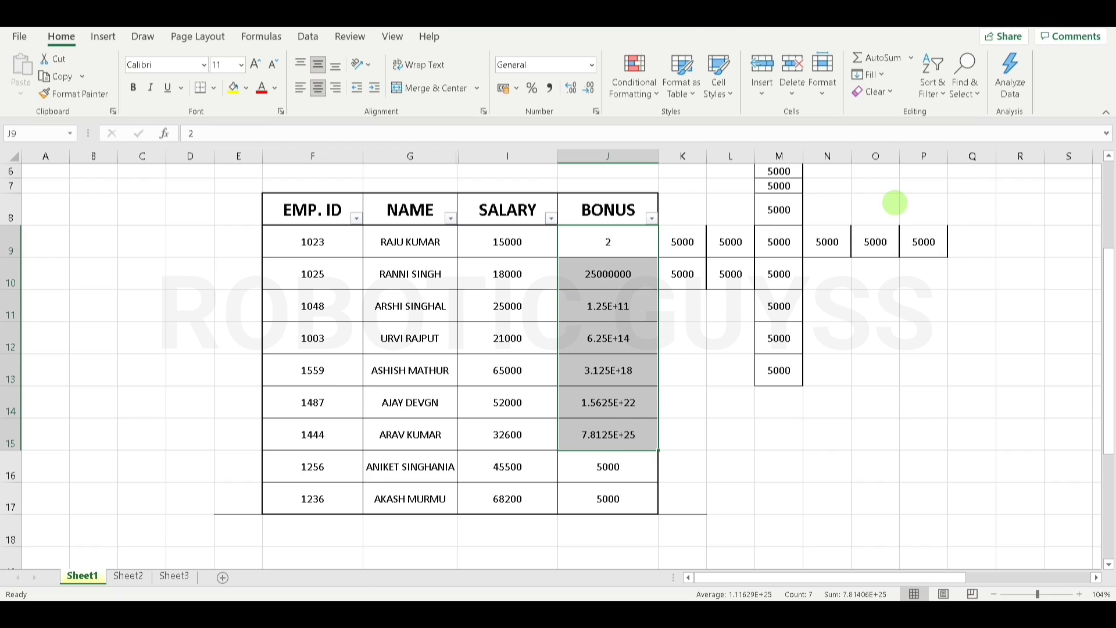
click(942, 269)
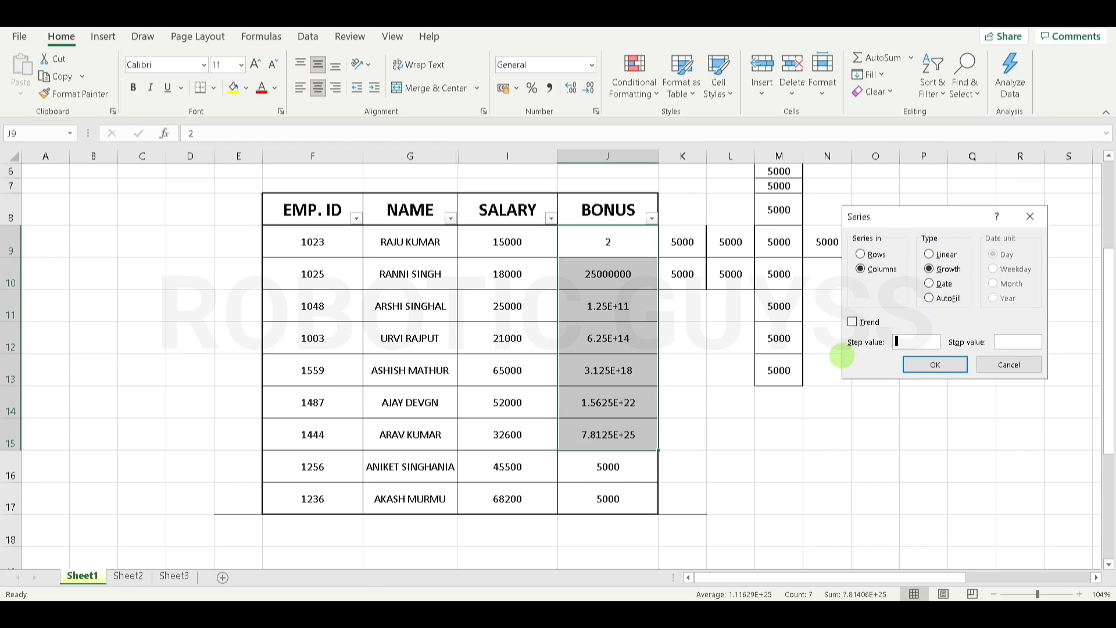
key(Return)
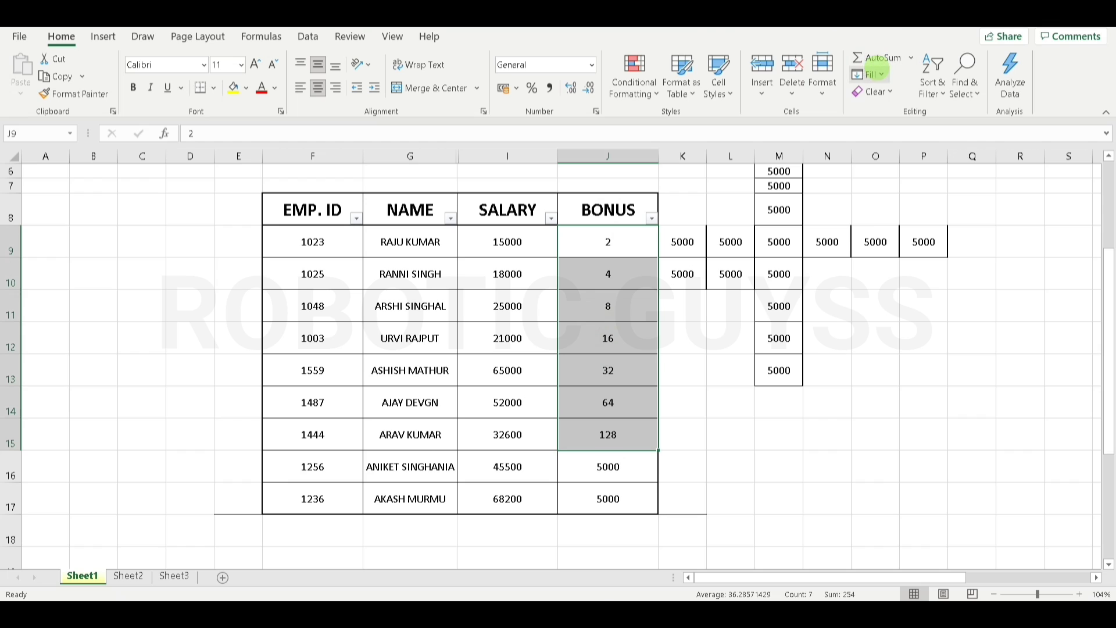
click(872, 75)
click(905, 203)
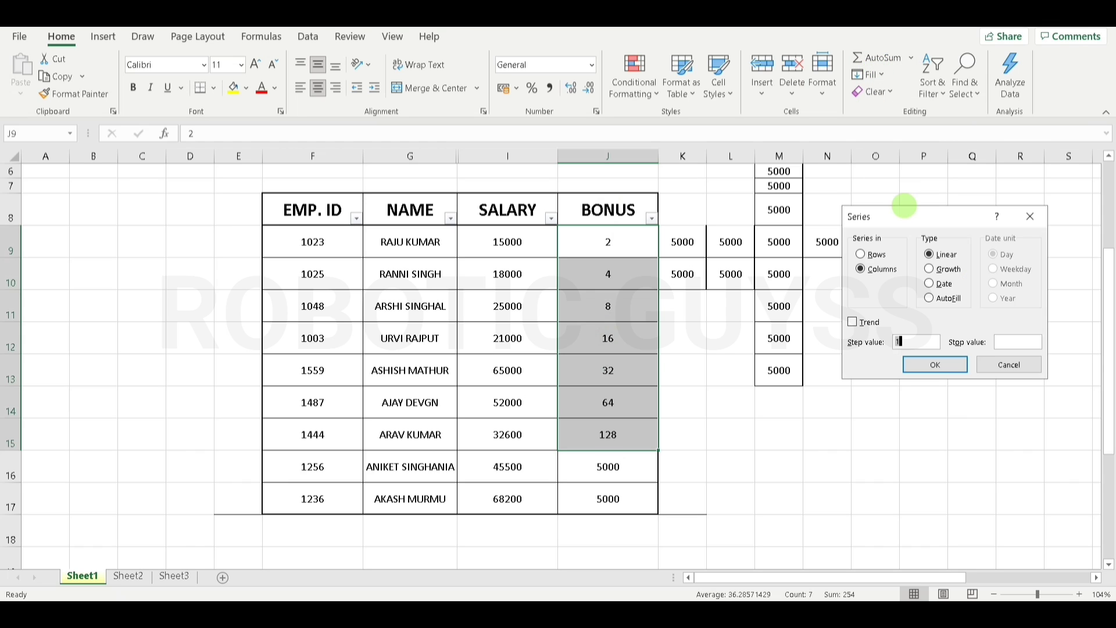
click(930, 284)
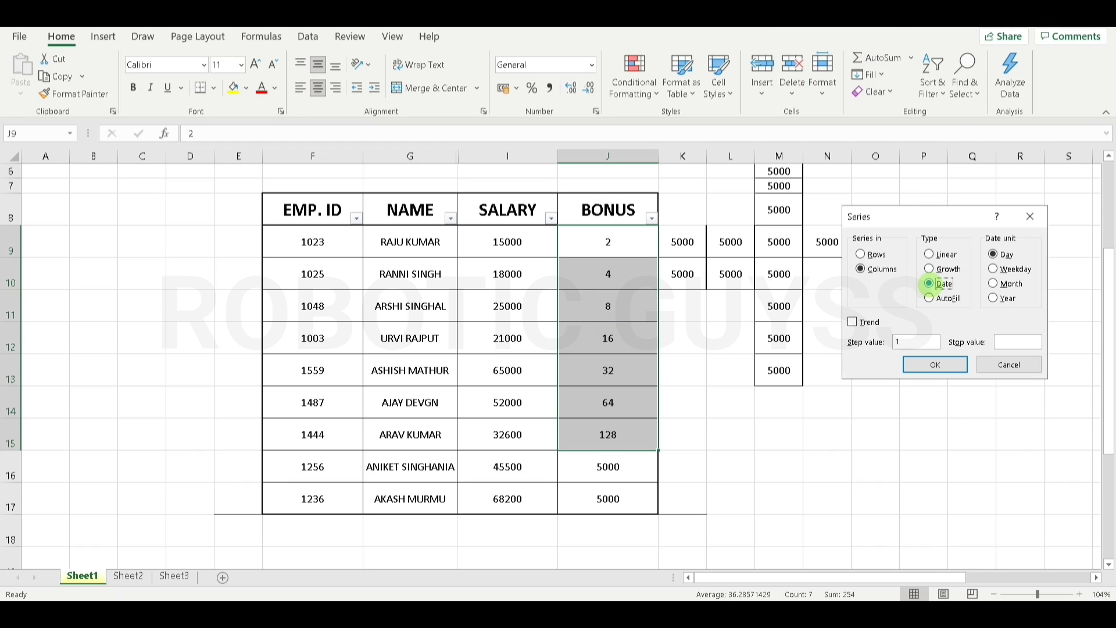
click(1031, 217)
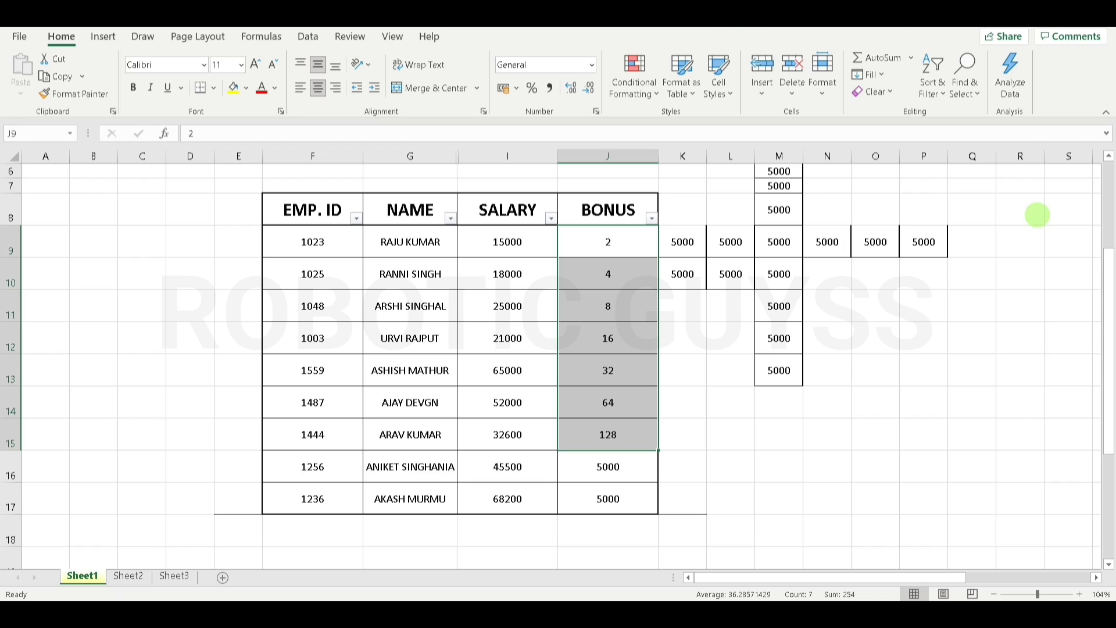
click(823, 407)
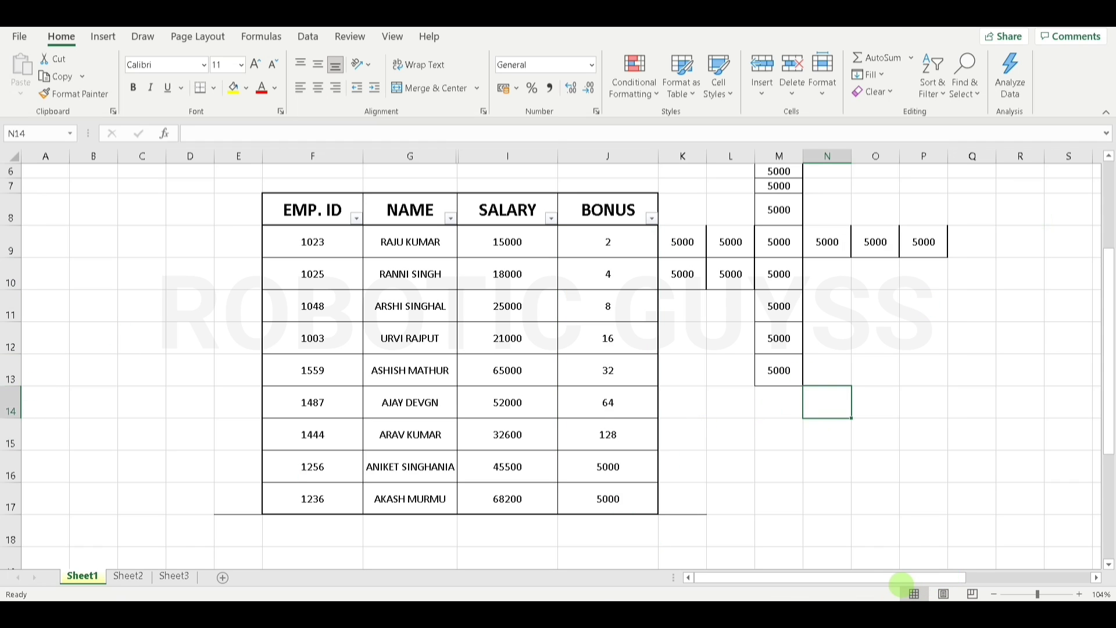
Clear the contents of cells K8:R14 beside the employee table
click(691, 209)
drag(735, 219, 1008, 390)
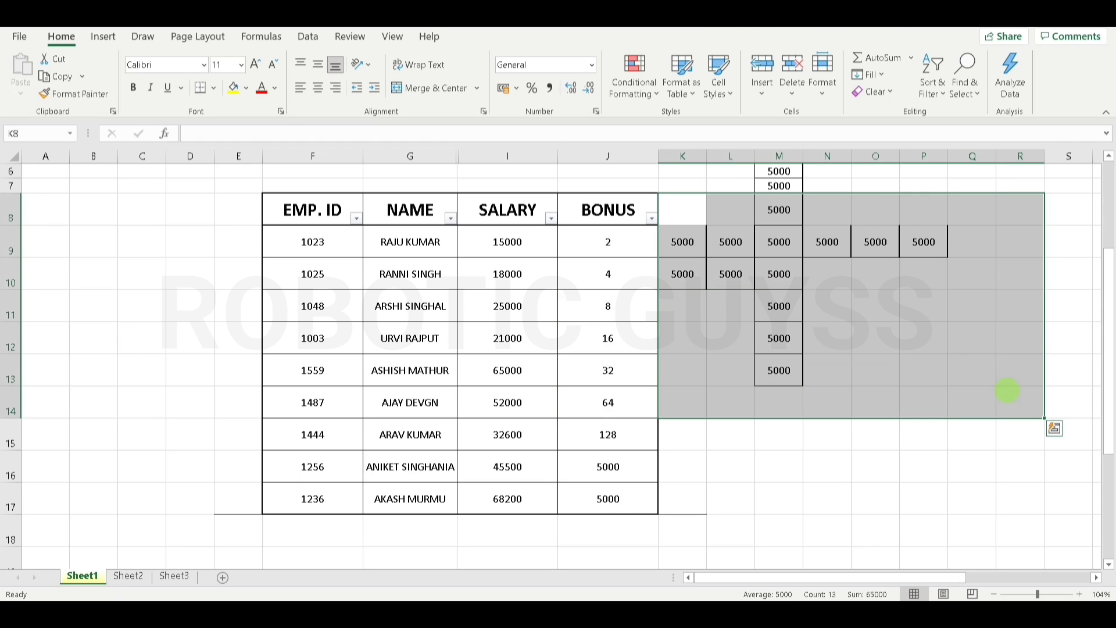
key(Delete)
click(806, 369)
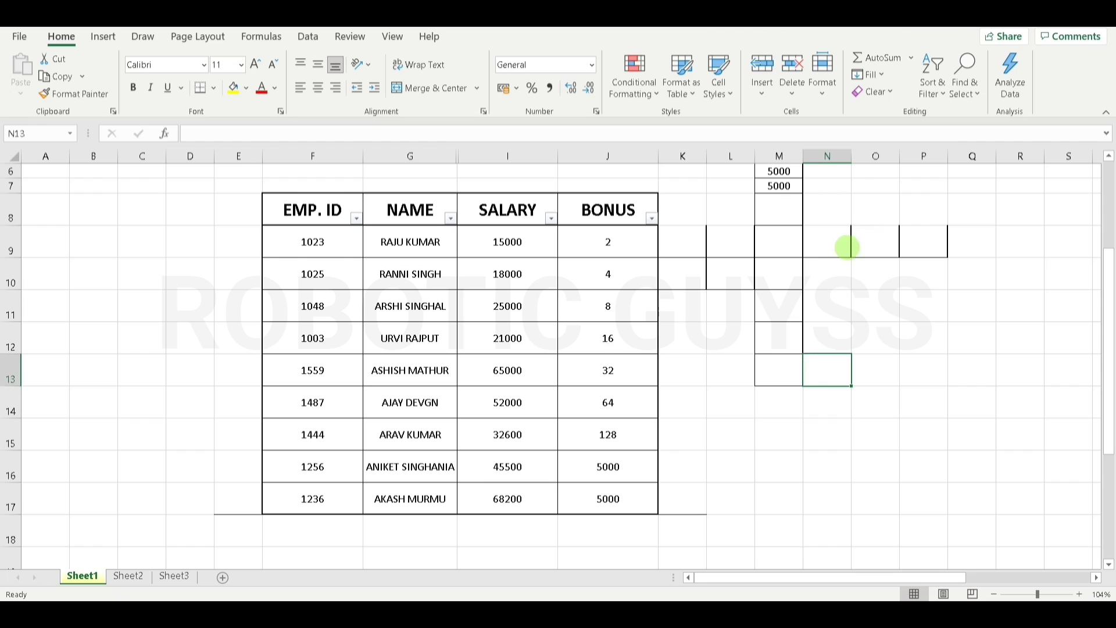
Enter the formula =DATE(2025,07,21) in cell N10
click(830, 278)
text(=DAT)
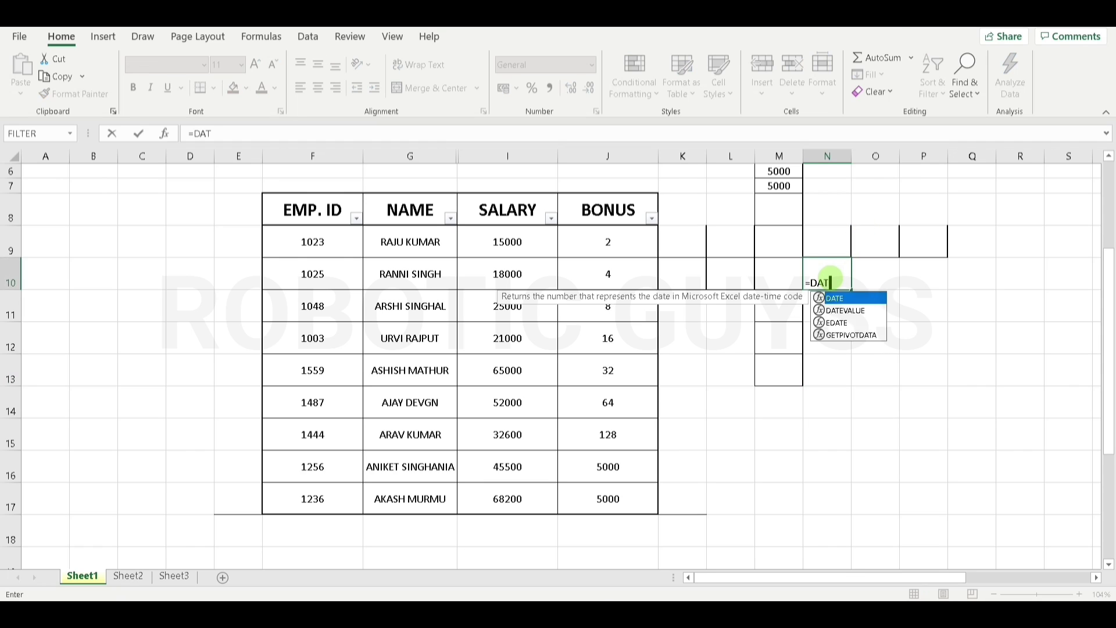
text(E(20)
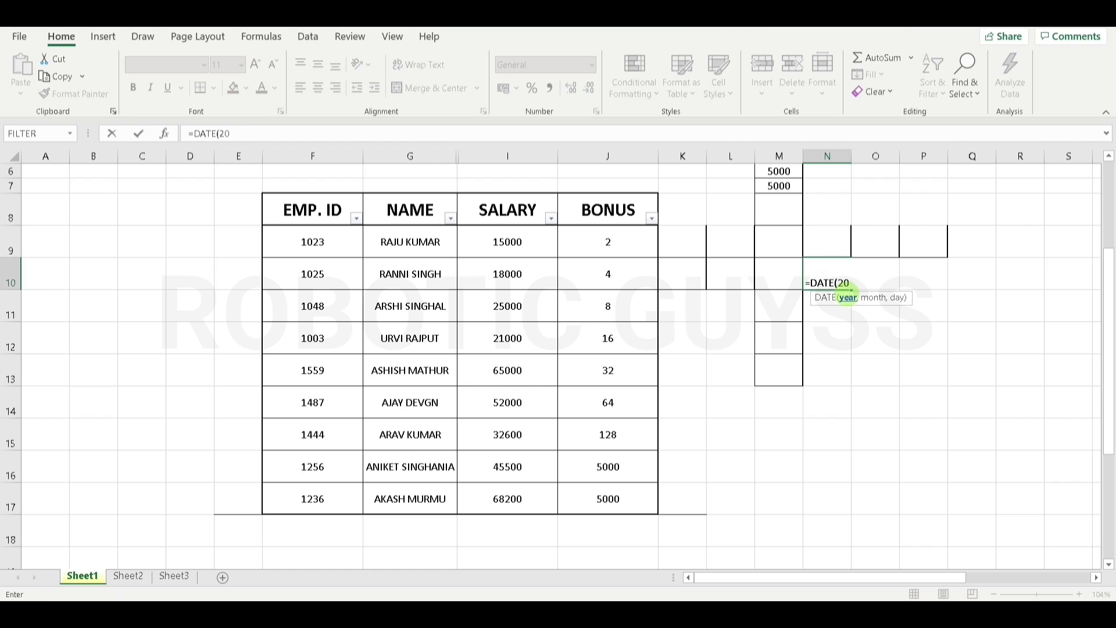
text(25,07,21)
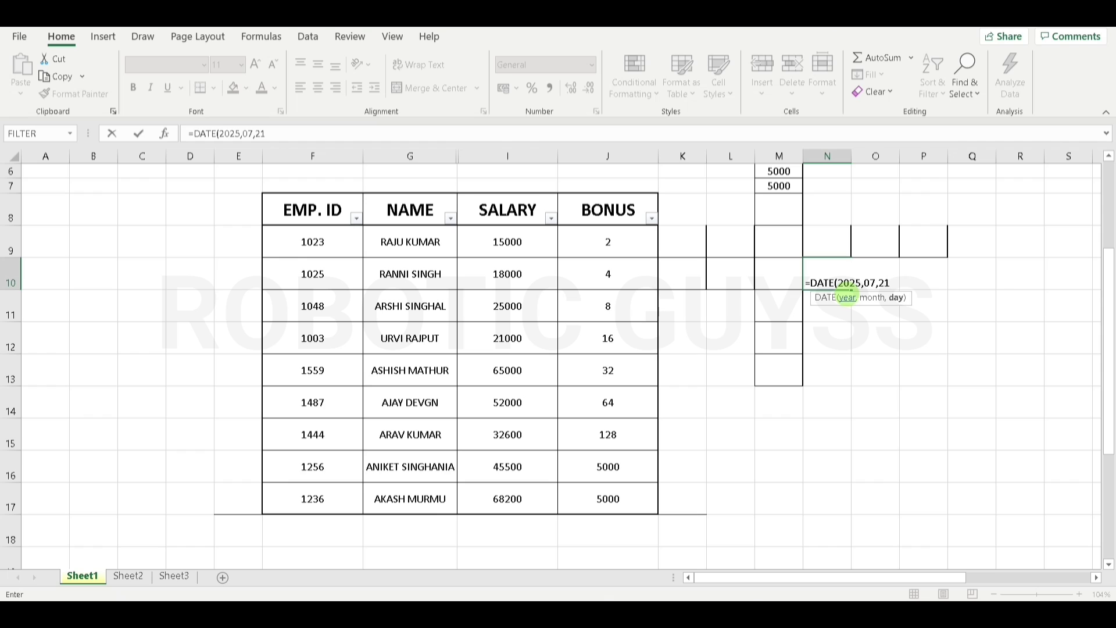
text())
key(Return)
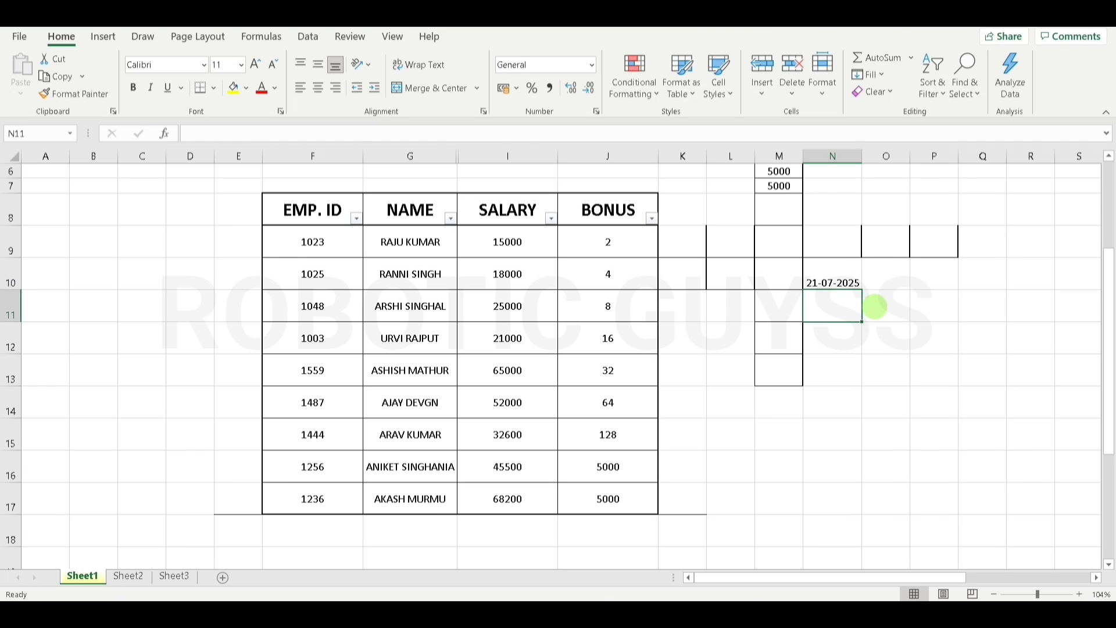
key(Right)
Fill cells N10:N18 with a column date series by day using a step value of 3
click(842, 283)
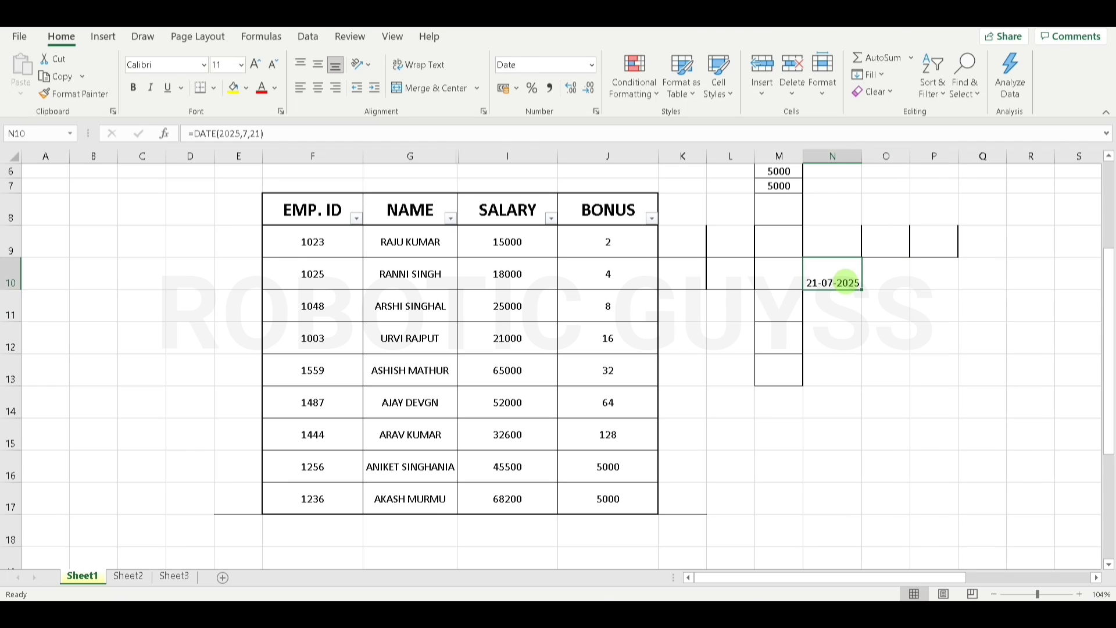
drag(846, 283, 857, 524)
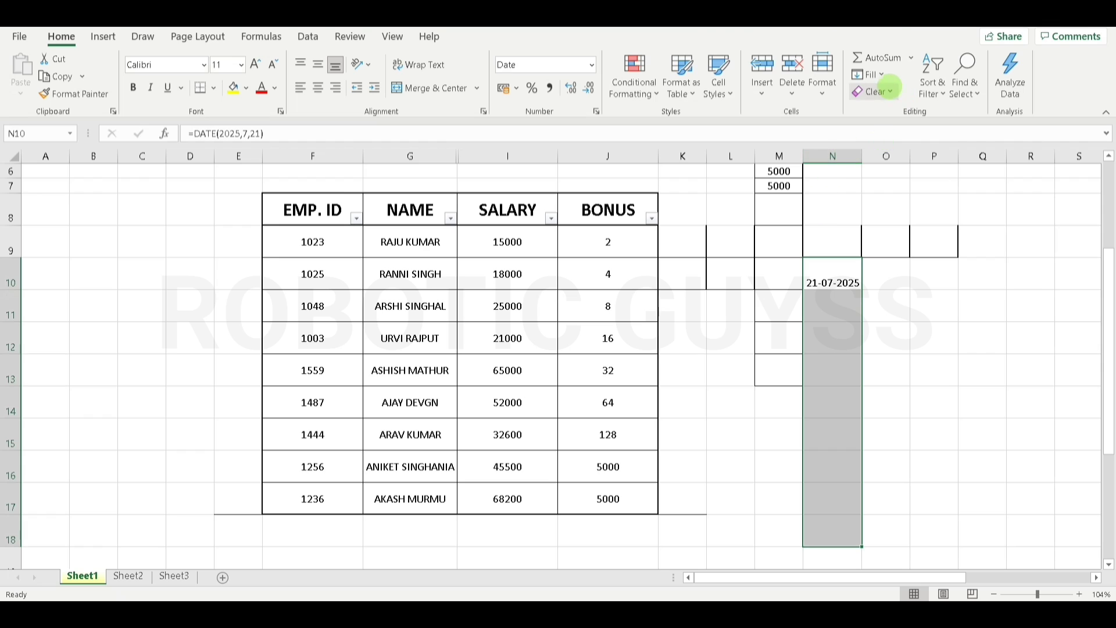
click(881, 75)
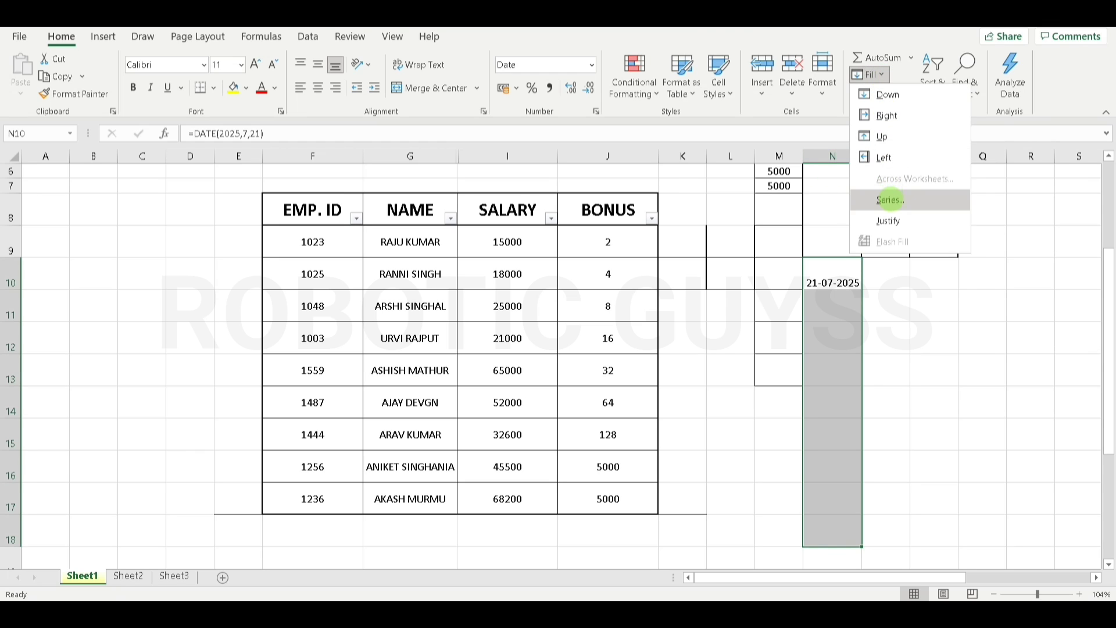
click(890, 200)
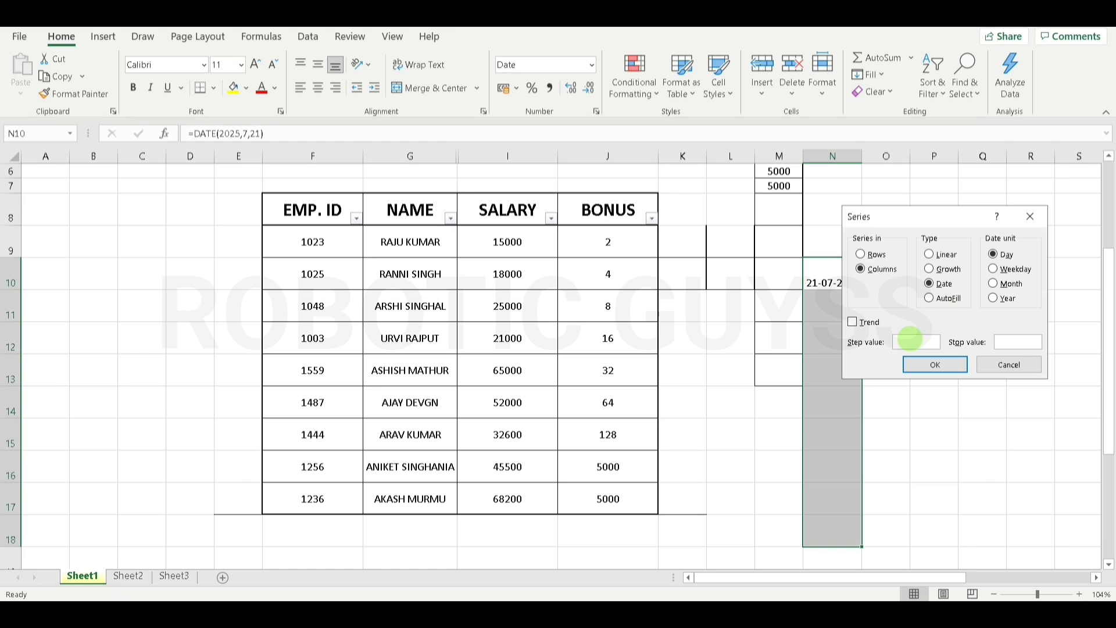
key(Return)
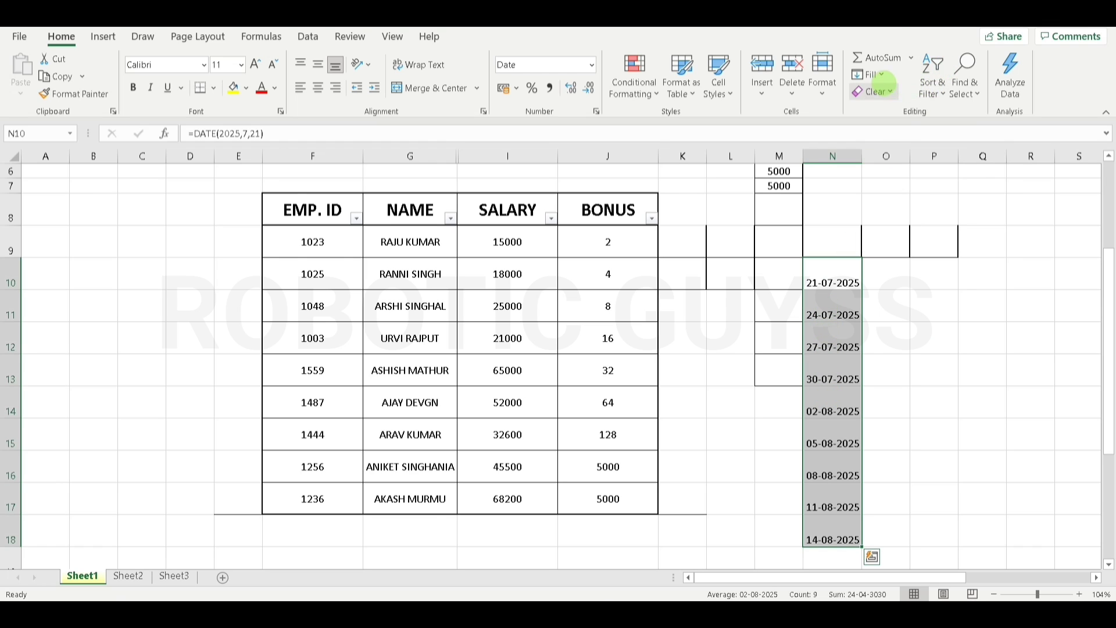
Refill N10:N18 with a column date series by weekday using a step value of 1
click(870, 74)
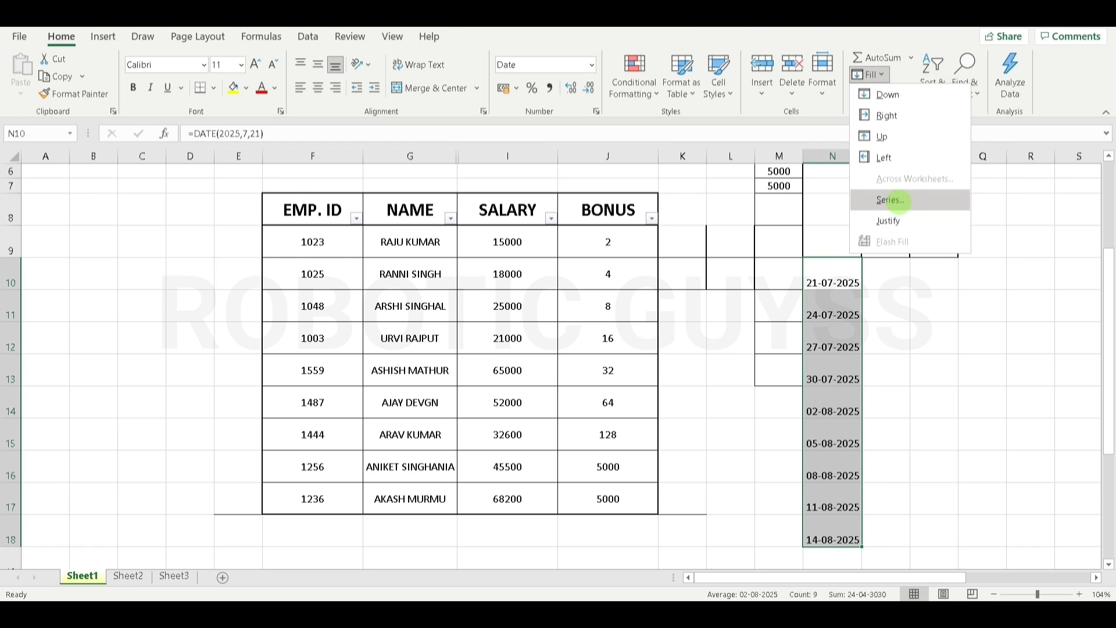
click(893, 199)
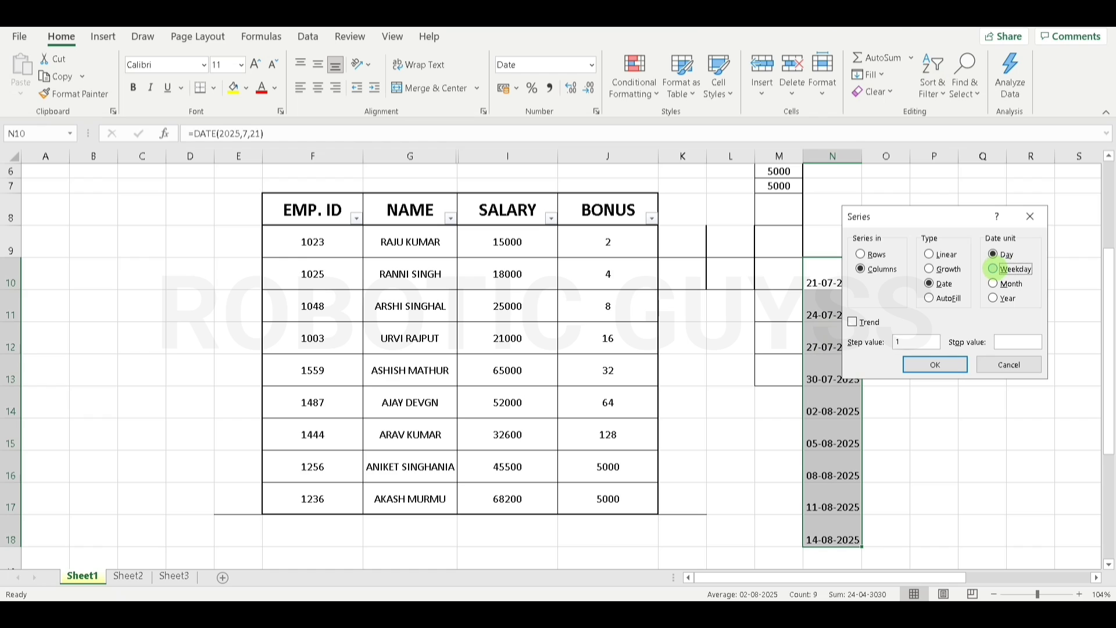
click(1012, 269)
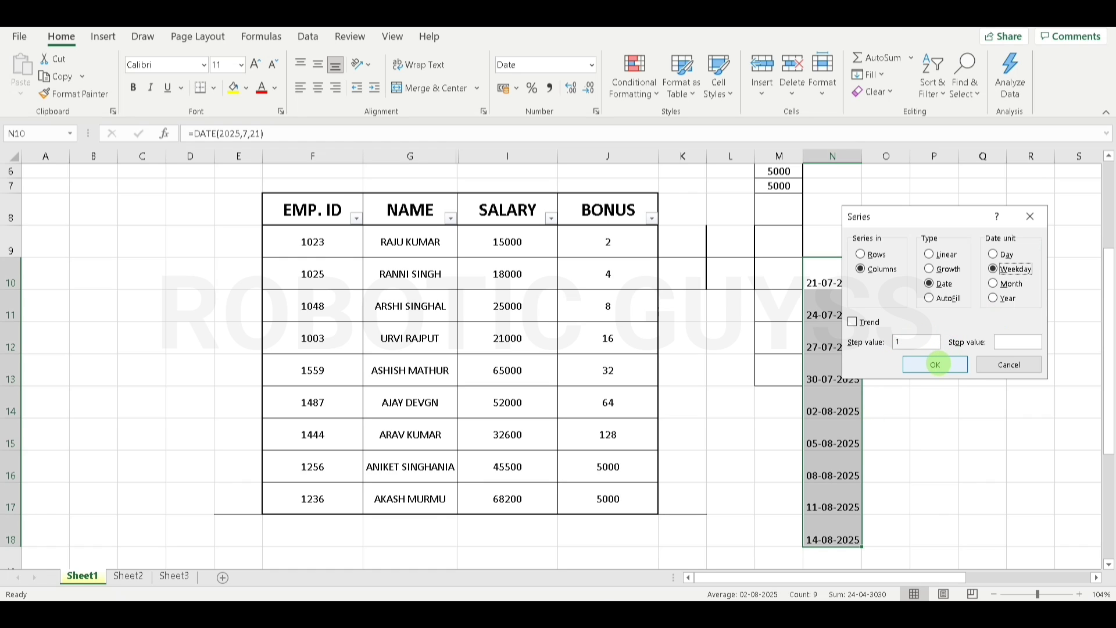
click(935, 365)
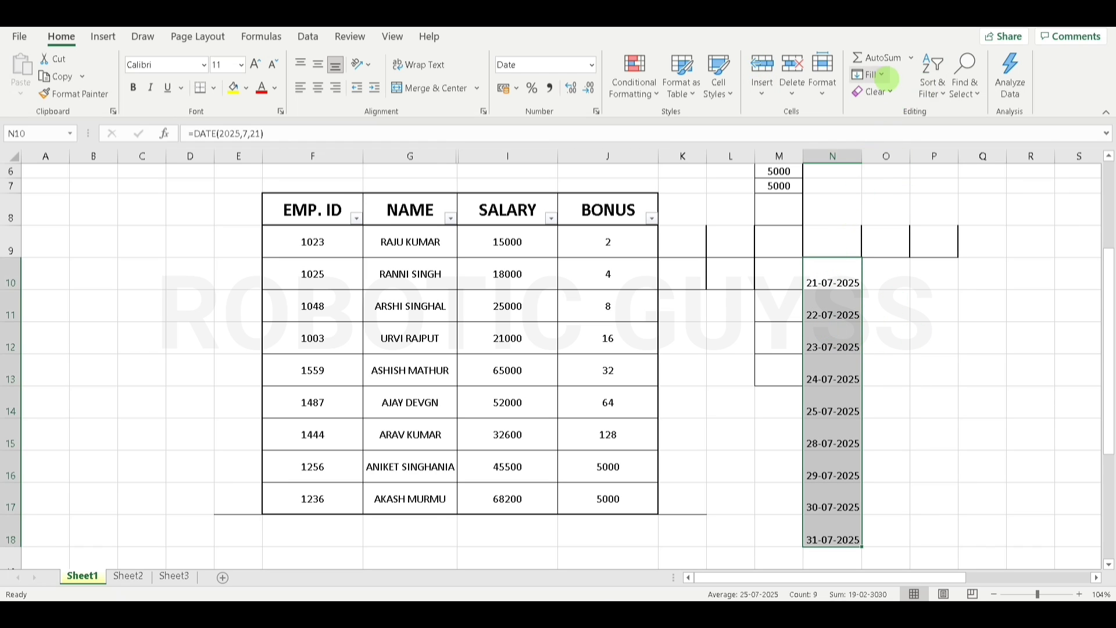
Refill N10:N18 with a column date series by month using a step value of 1
click(878, 74)
click(890, 200)
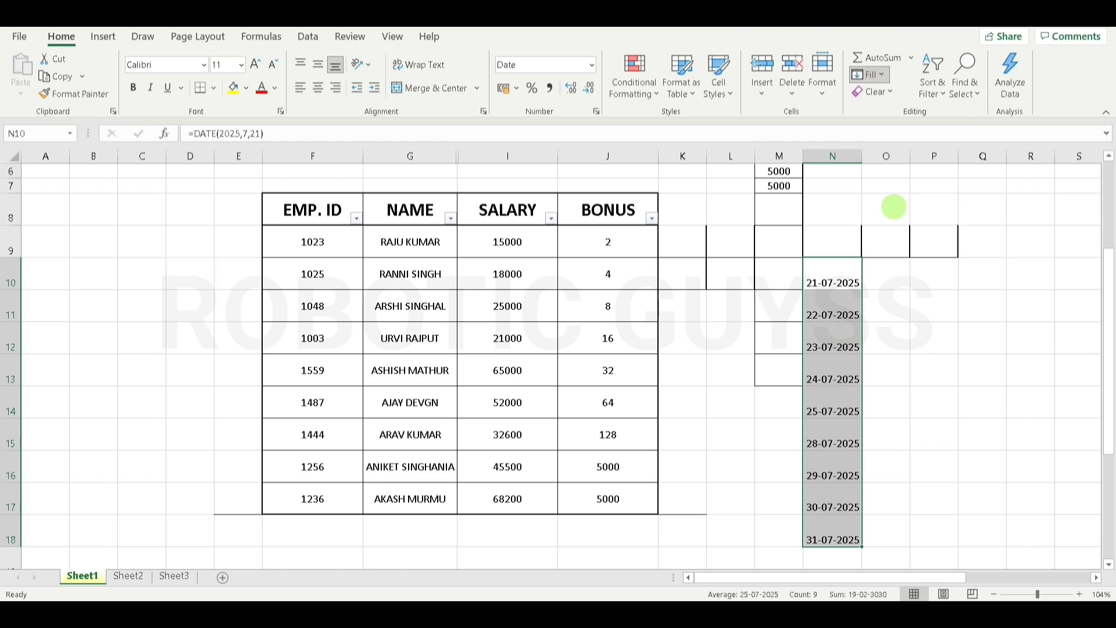
click(993, 269)
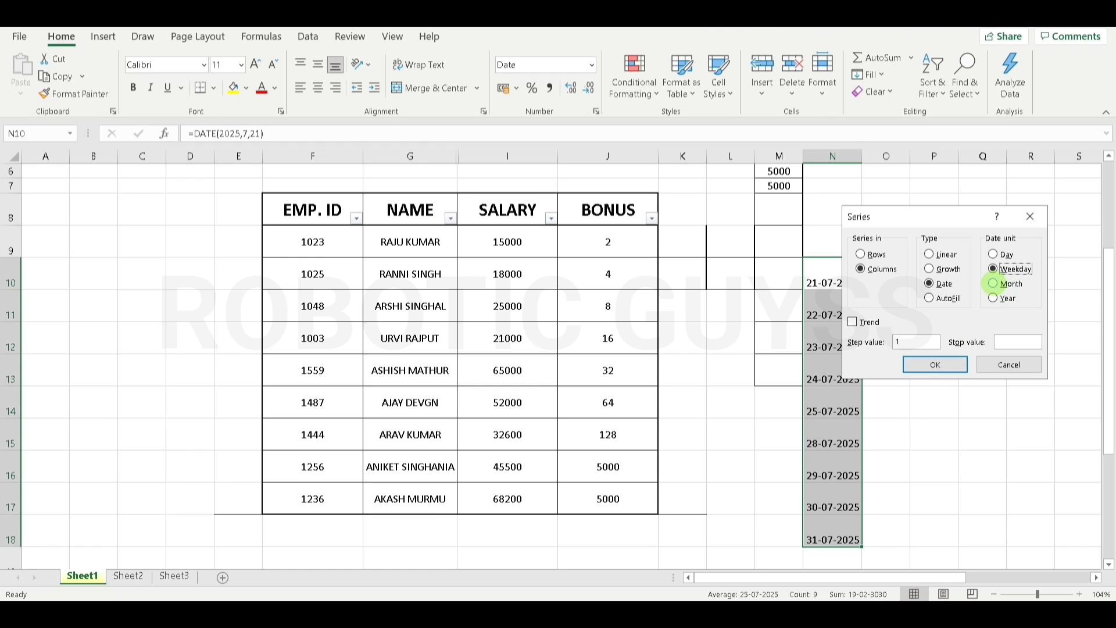
click(994, 284)
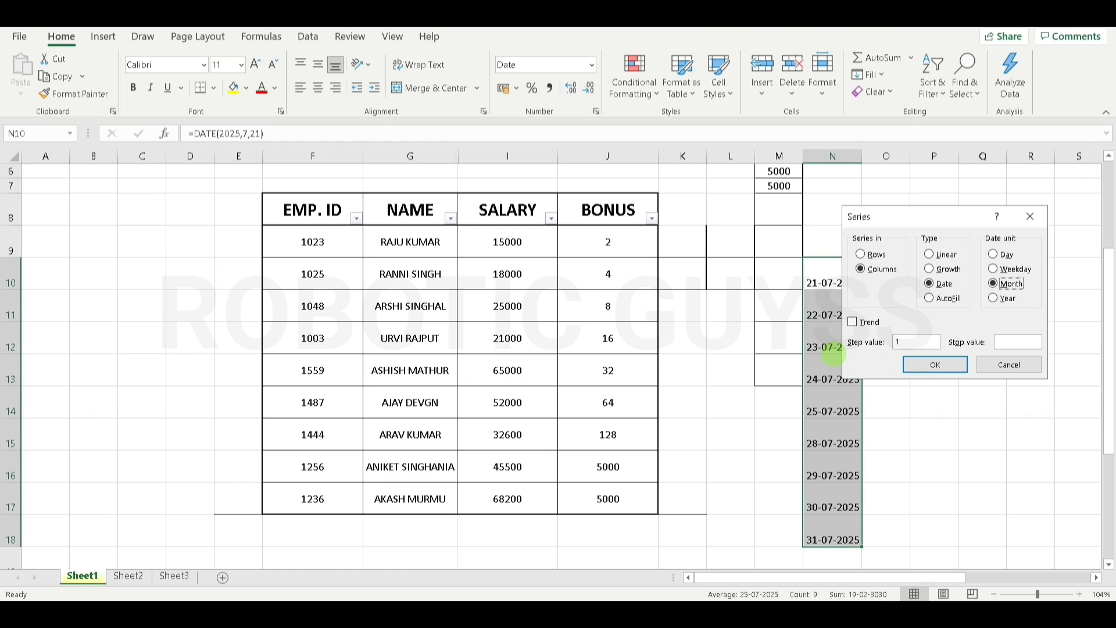
click(936, 365)
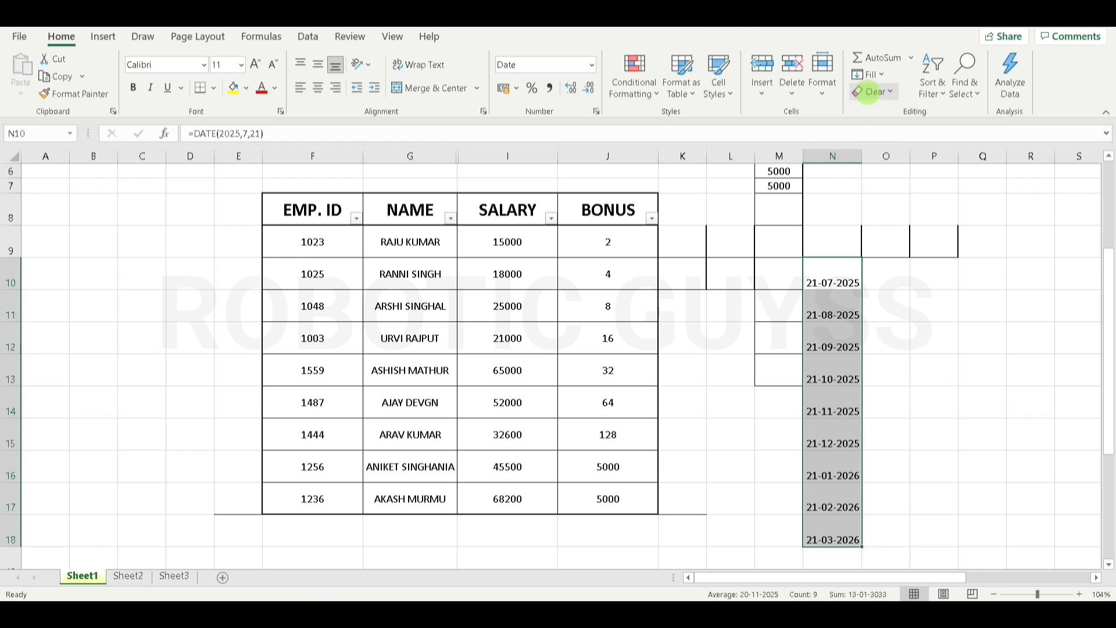
Refill N10:N18 with a column date series by year using a step value of 1
click(870, 75)
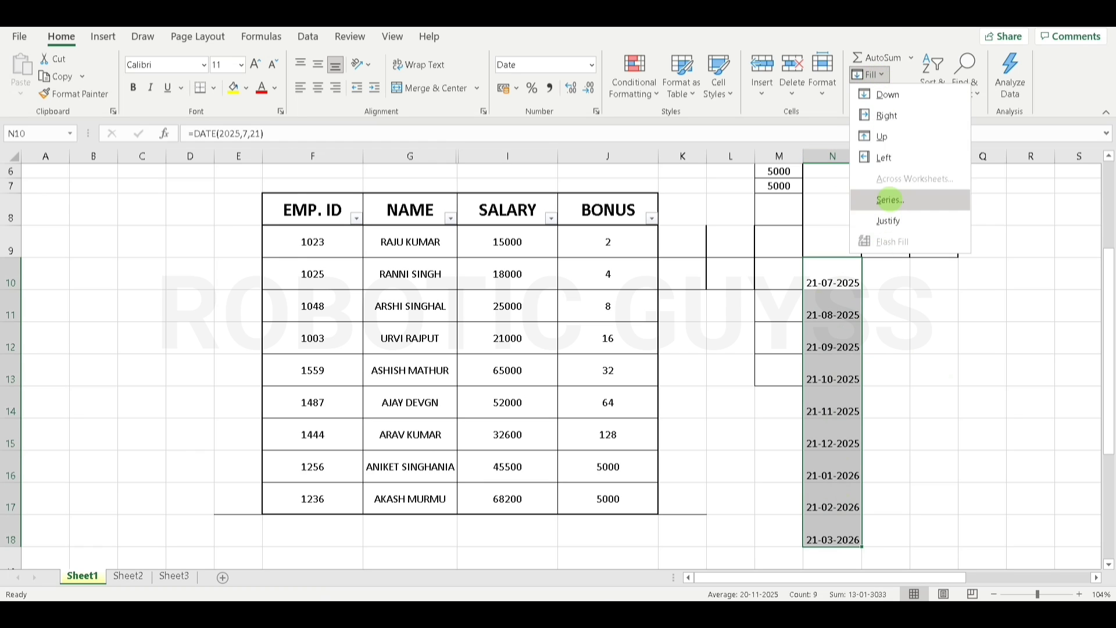
click(890, 199)
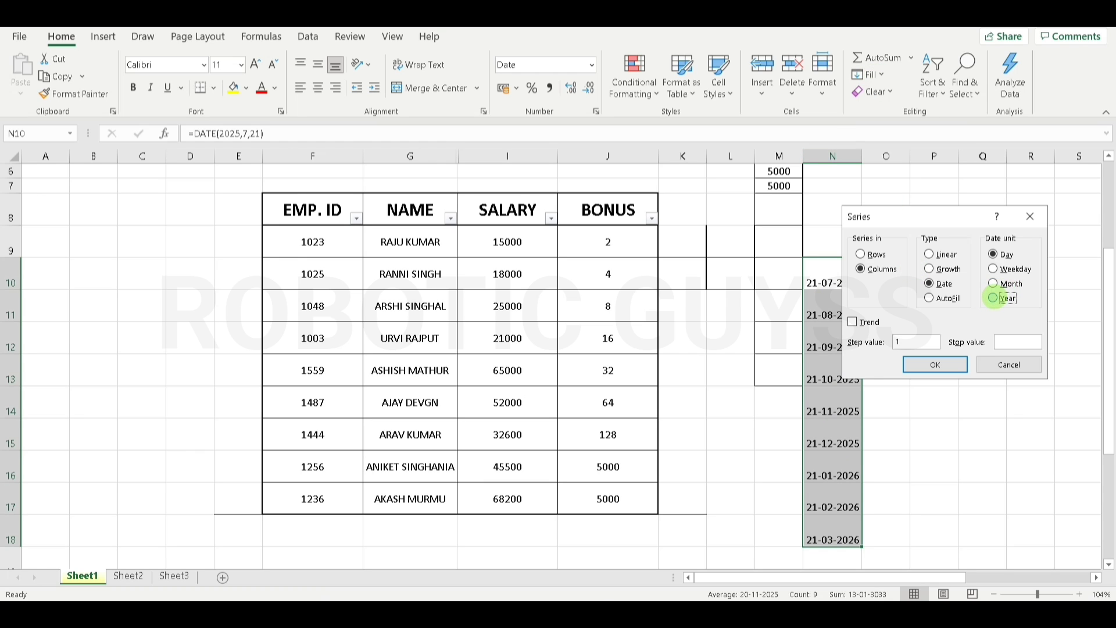
click(994, 298)
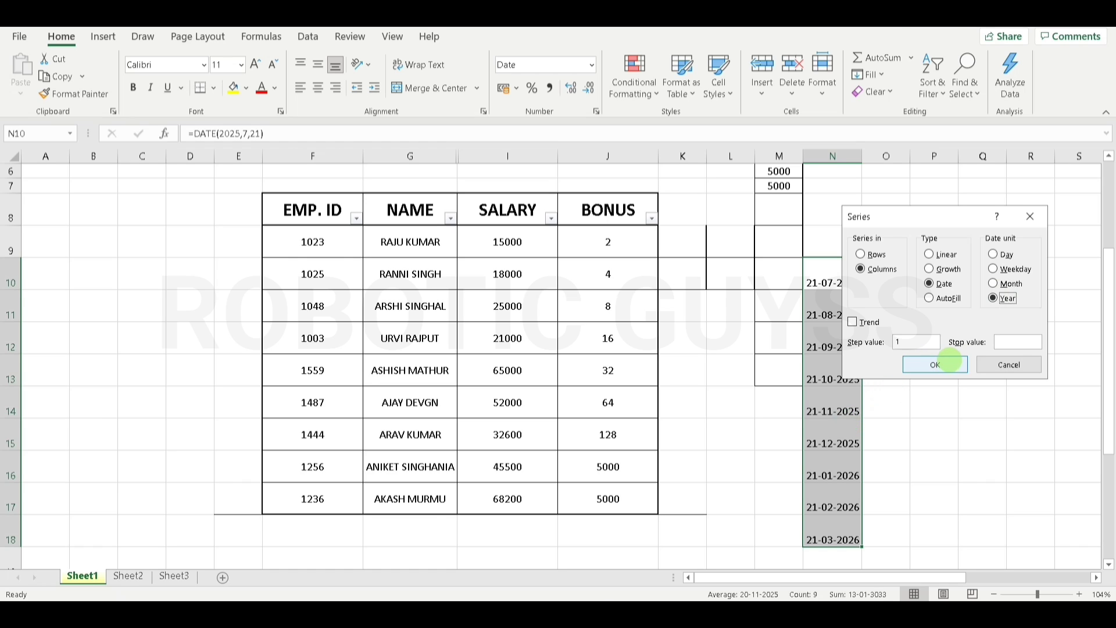
click(949, 361)
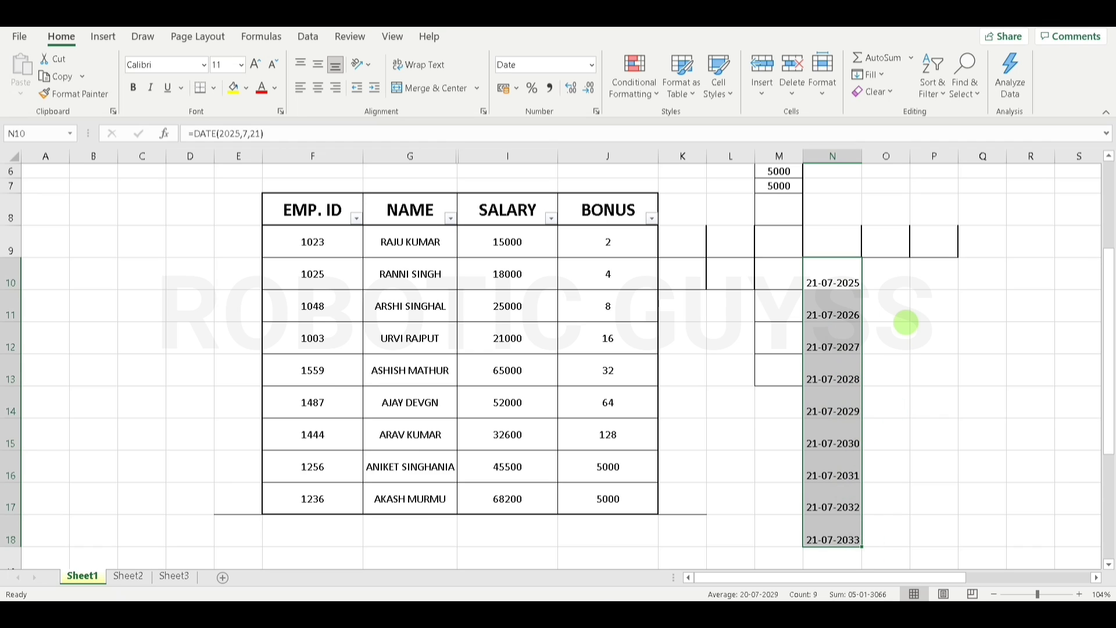
click(925, 332)
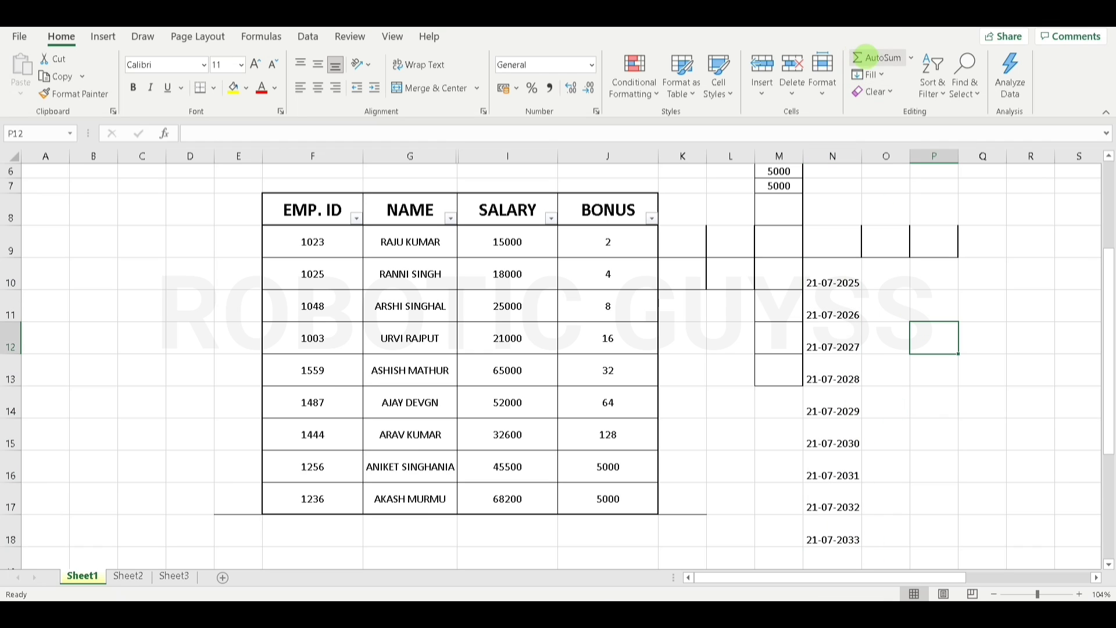
Enter a long sample name in capitals without spaces in cell U11, so that it spills over the neighbouring cells
click(872, 74)
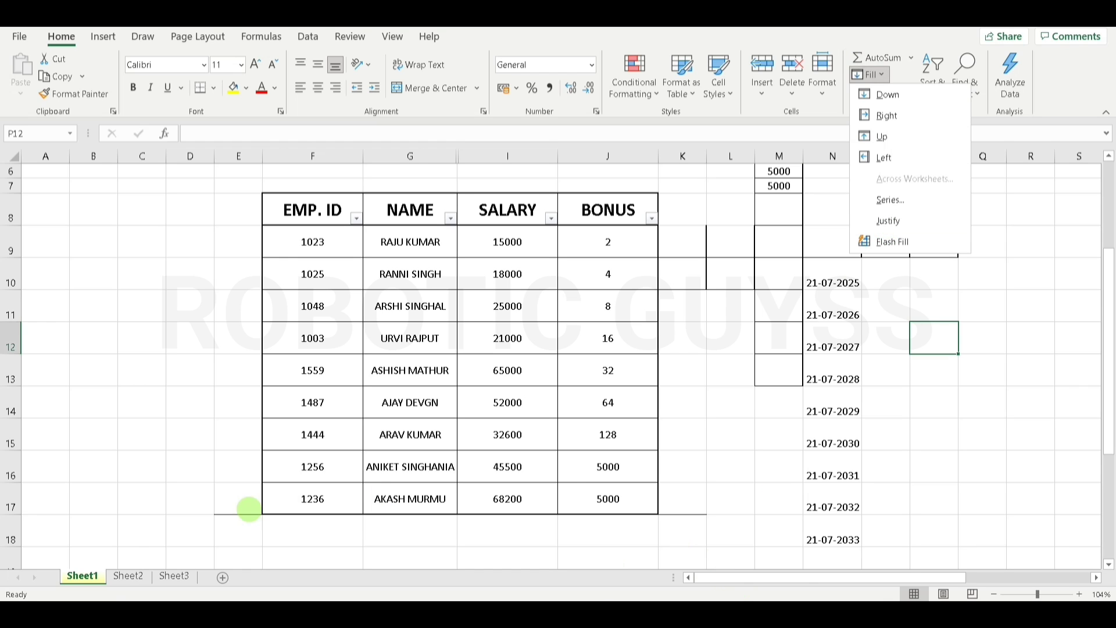
drag(793, 576, 971, 553)
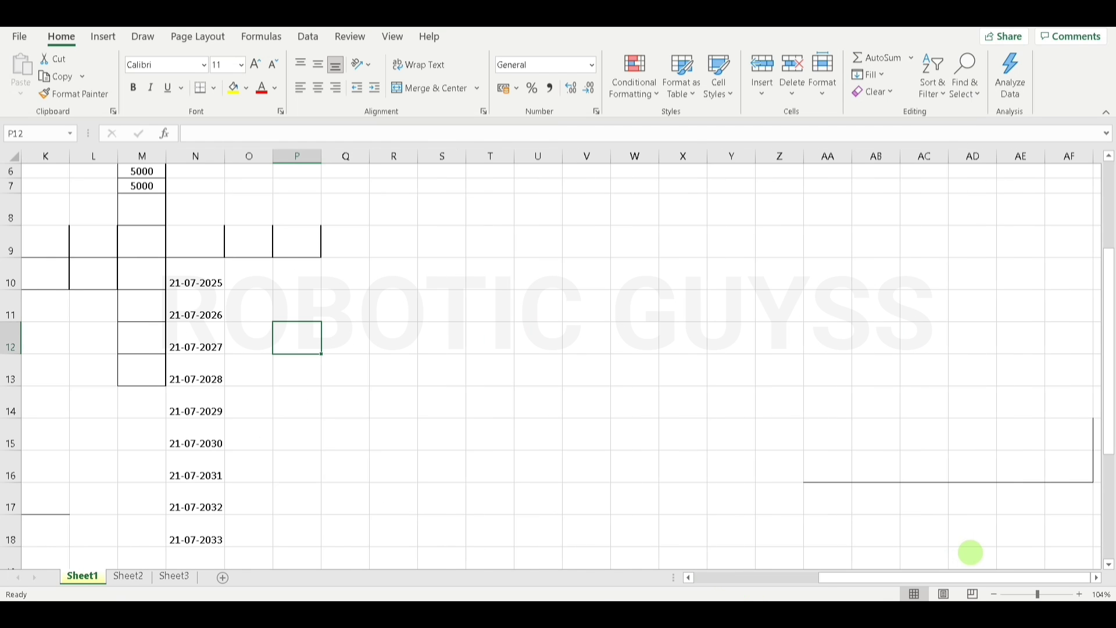
click(528, 309)
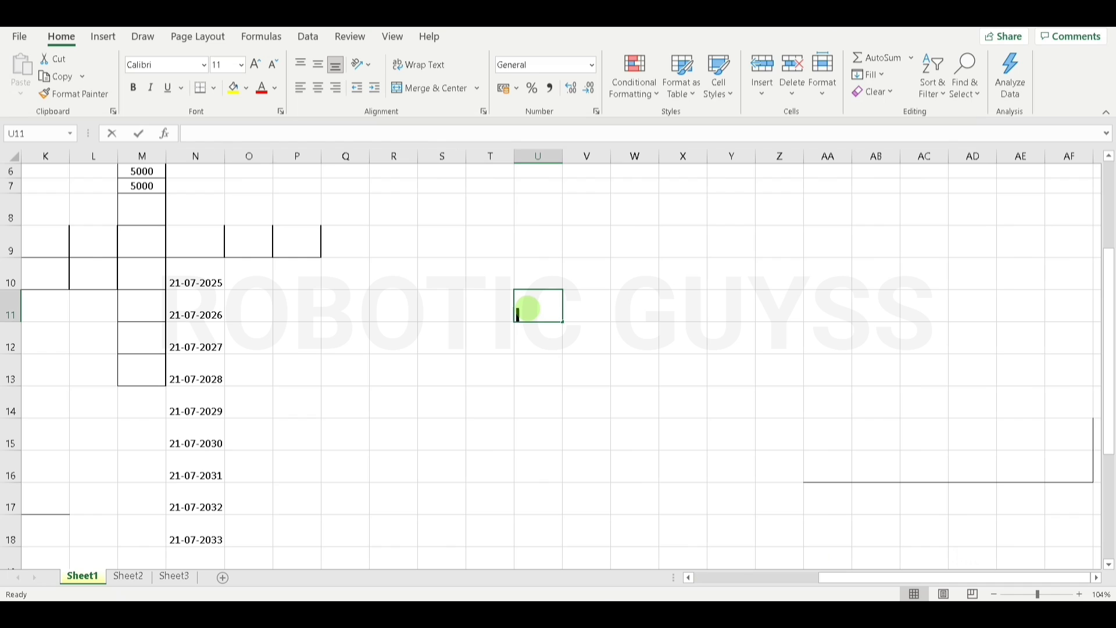
text(RAJKU)
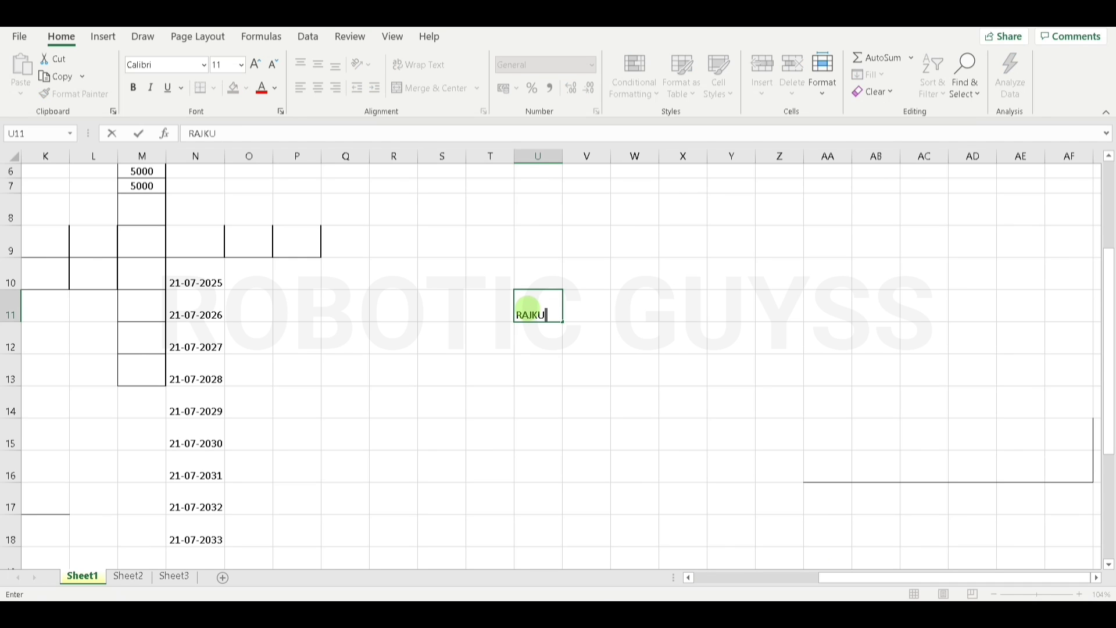
text(MAT)
text(R)
text(SINGHANIA)
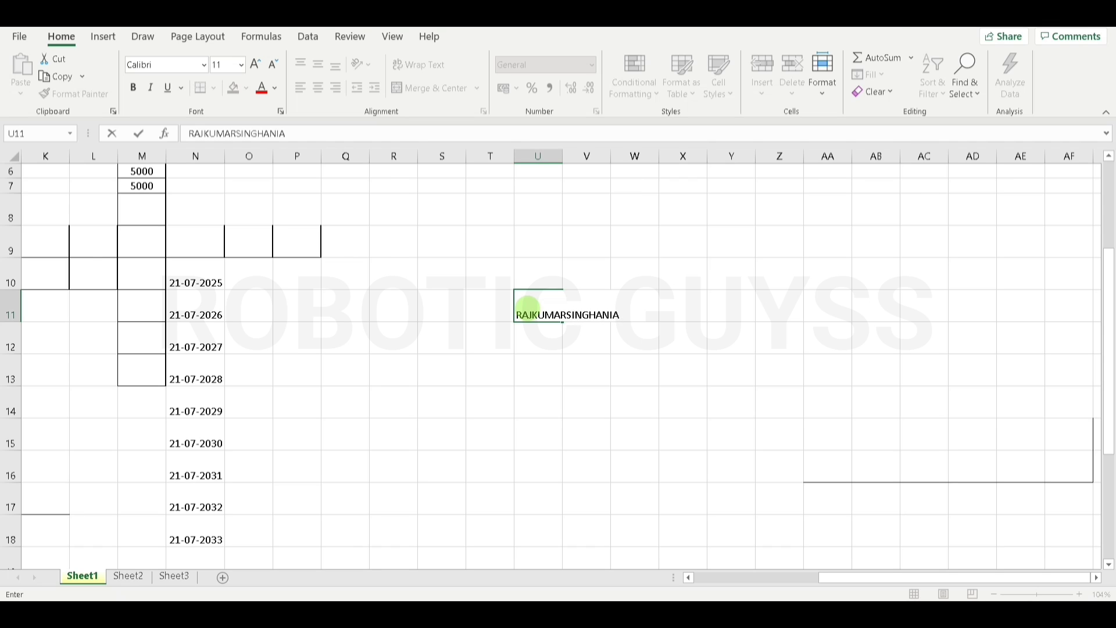
text(DEVGAN)
click(605, 349)
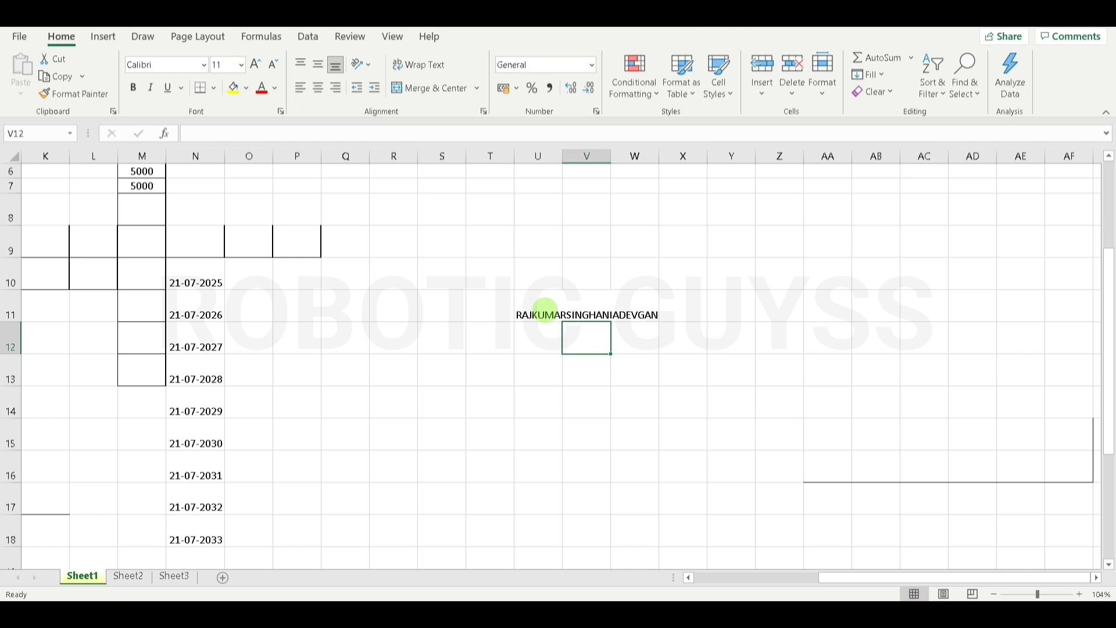
Try the Justify fill on the long name with only cell U11 selected
click(546, 308)
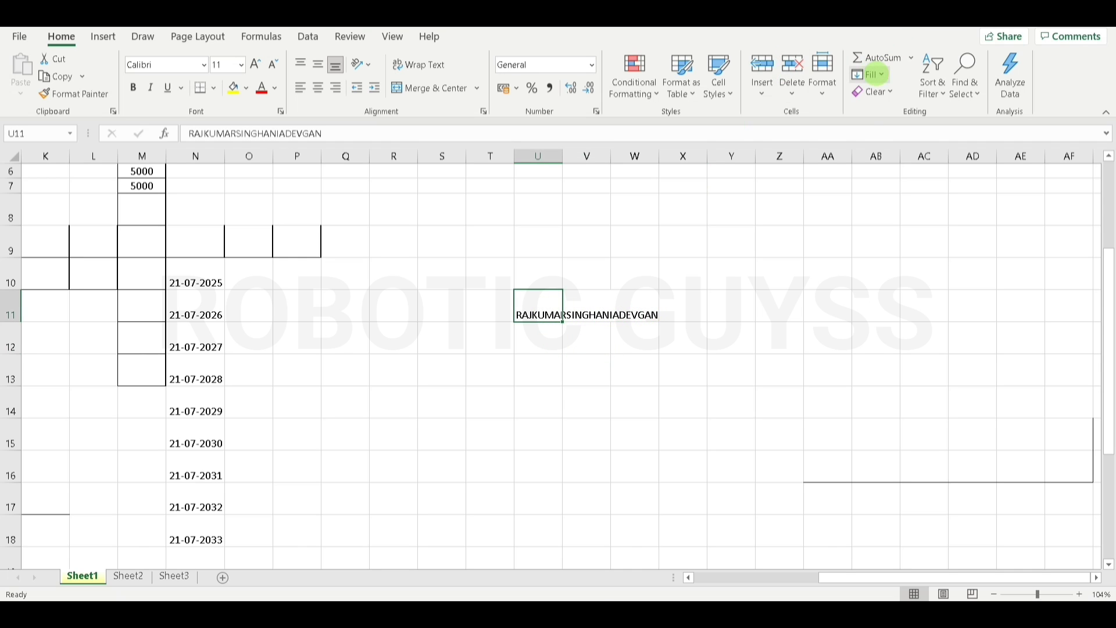
click(870, 74)
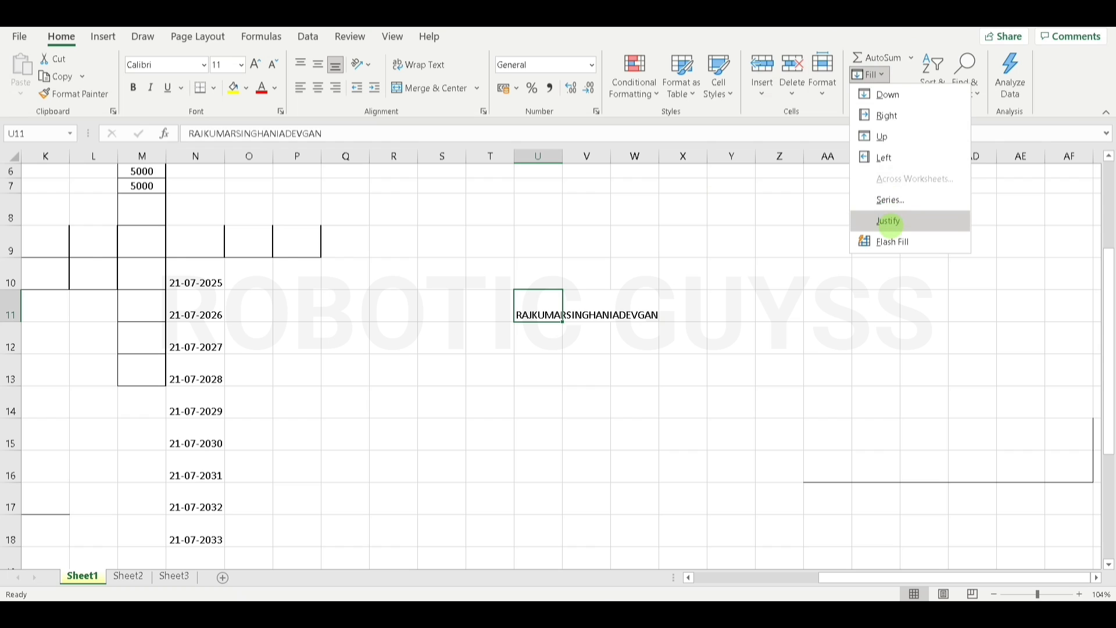
click(890, 224)
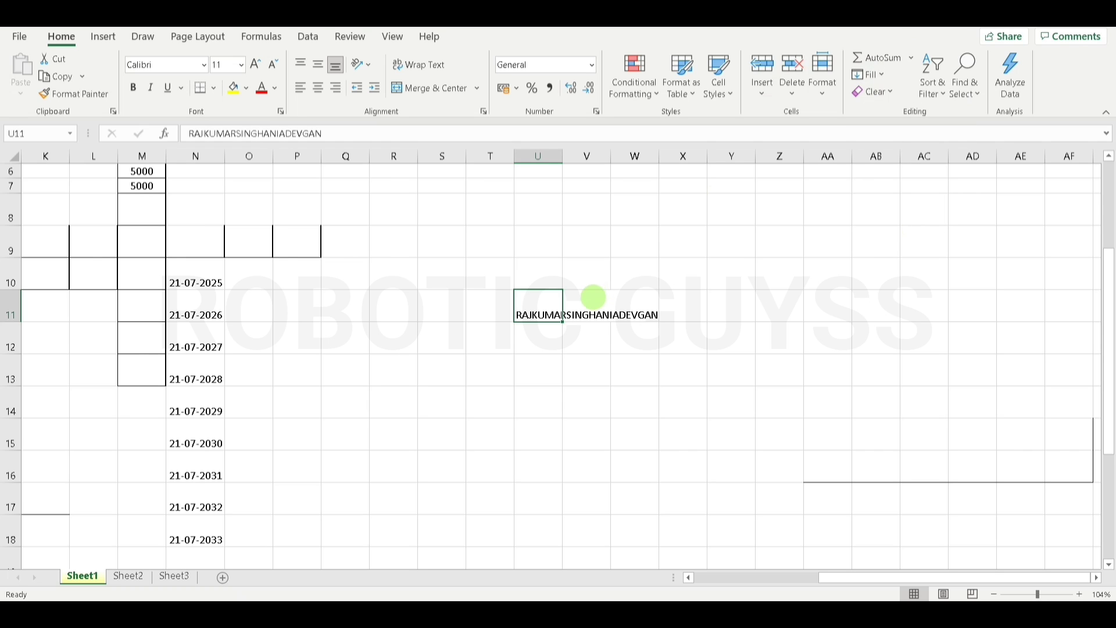
Apply the Justify fill to the long name across the range U11:W11
click(593, 294)
click(632, 330)
drag(632, 330, 593, 372)
double_click(528, 308)
drag(522, 295, 653, 294)
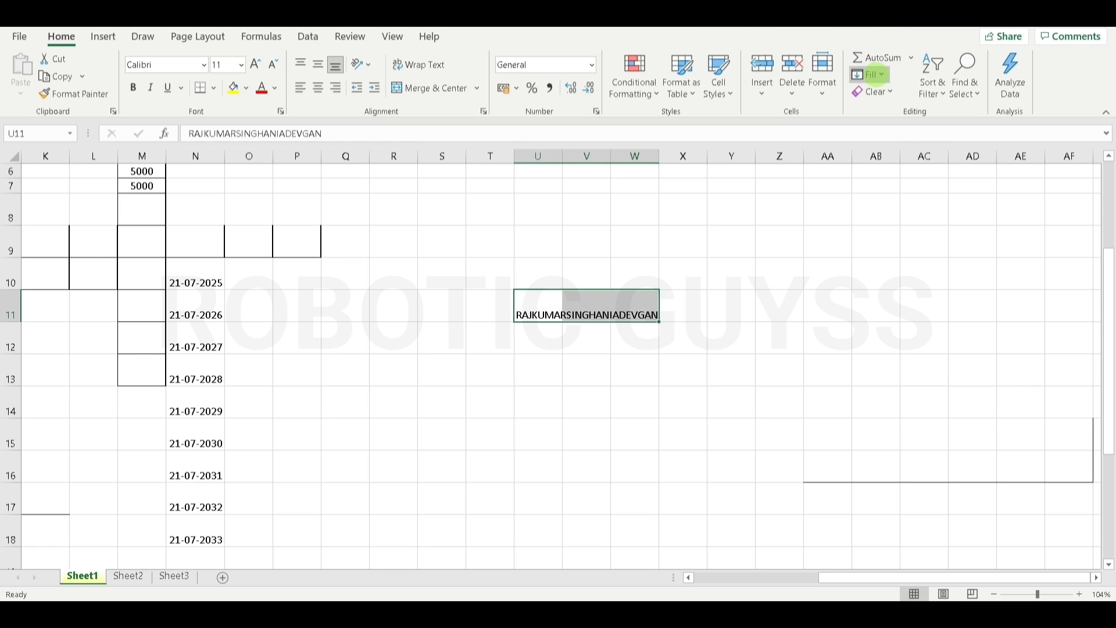
click(875, 75)
click(884, 218)
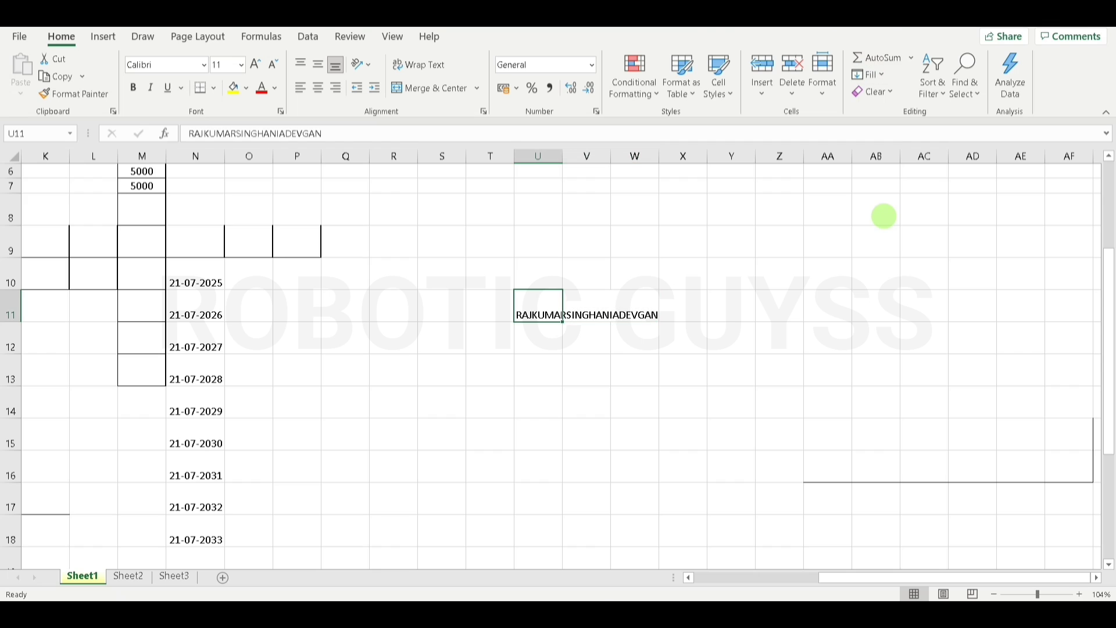
Replace the long name in cell U11 with a shorter sample full name in capitals, with a space before the surname
click(662, 341)
click(535, 308)
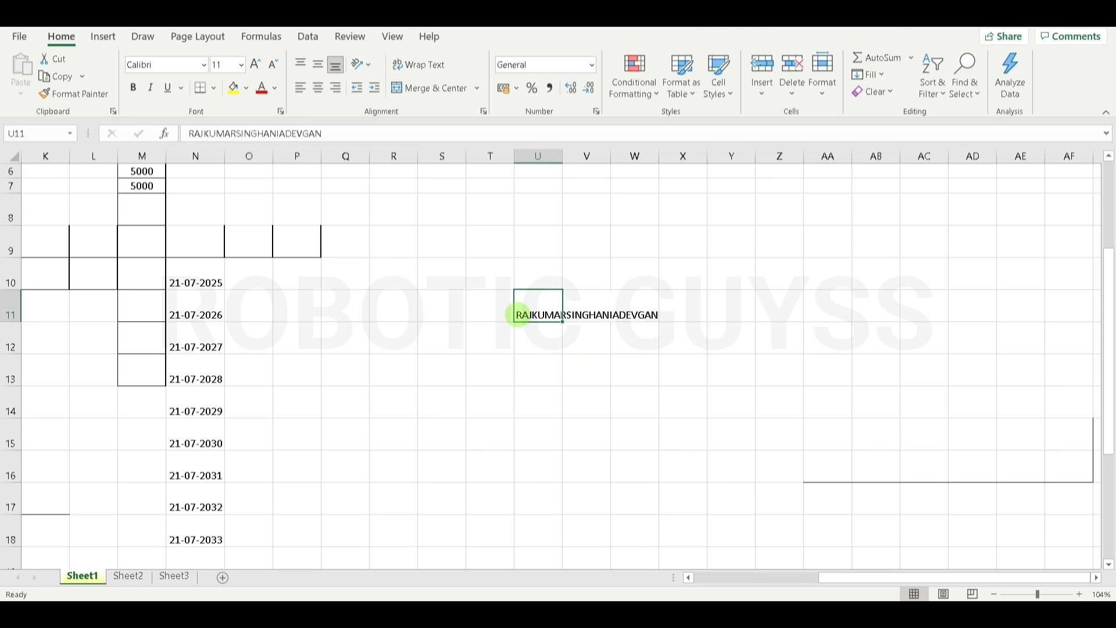
key(Delete)
text(RAJ)
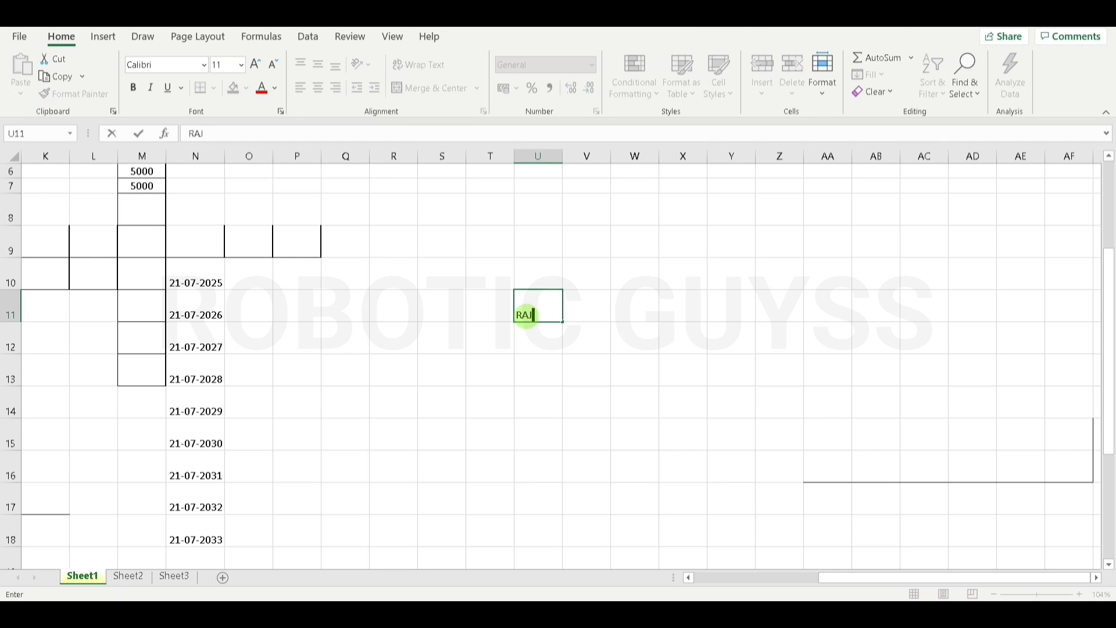
text(KUMAR DEVGN)
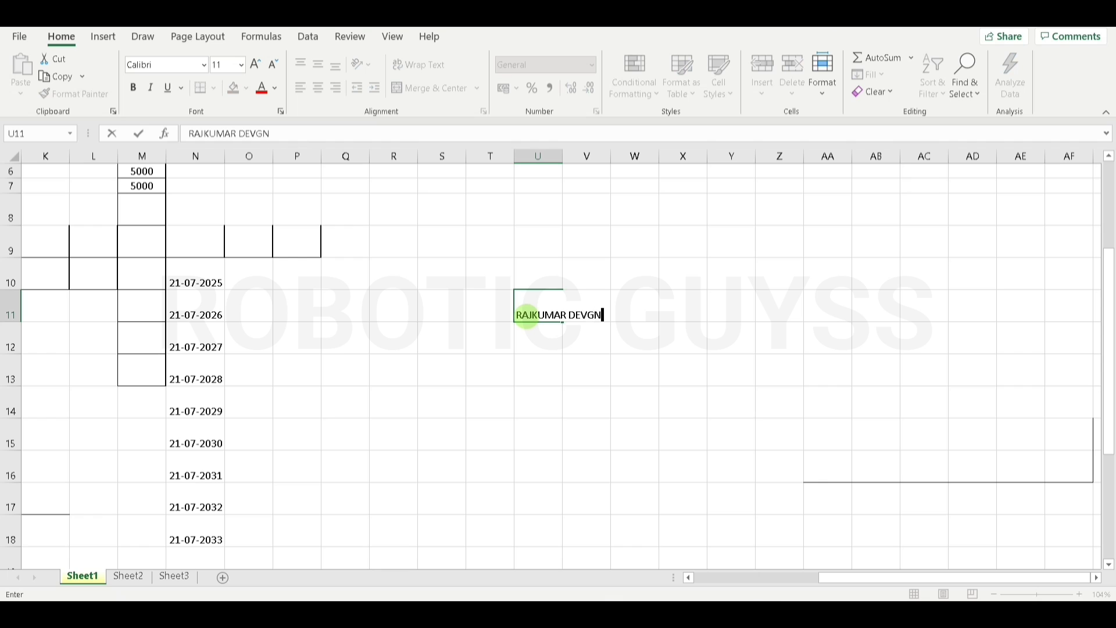
click(521, 371)
click(523, 312)
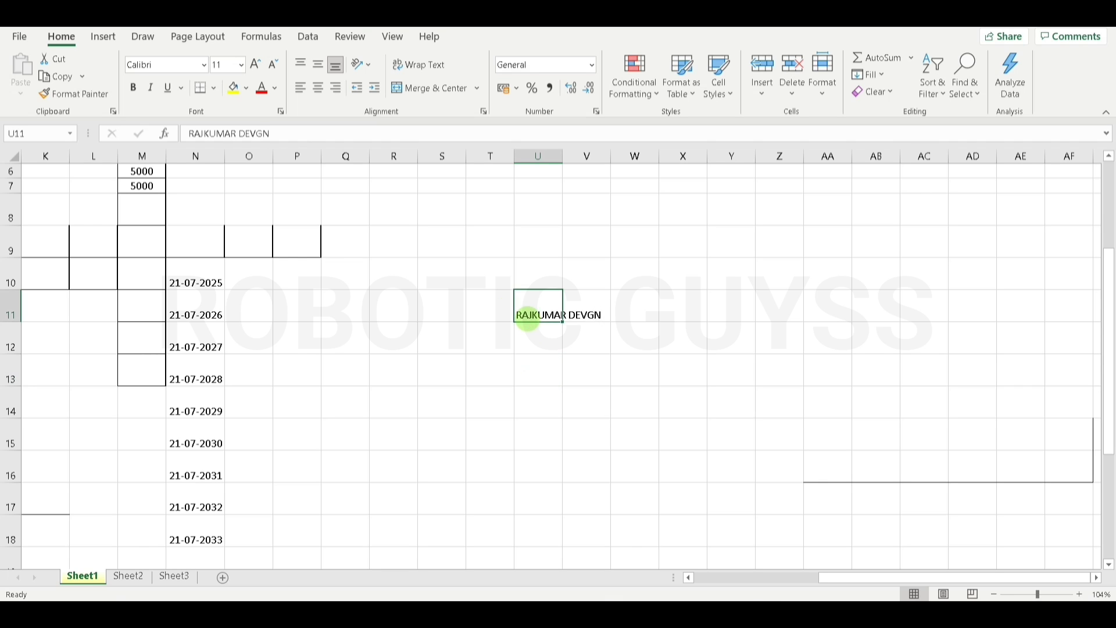
Apply the Justify fill to the name in U11, allowing the text to extend below the selected cell
click(888, 70)
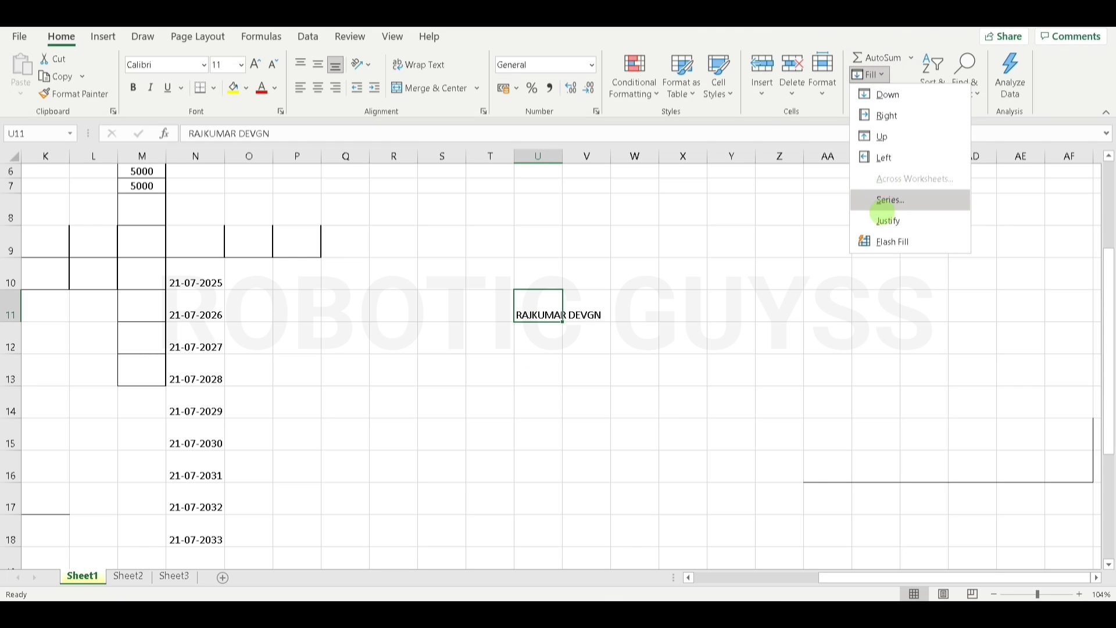
click(883, 217)
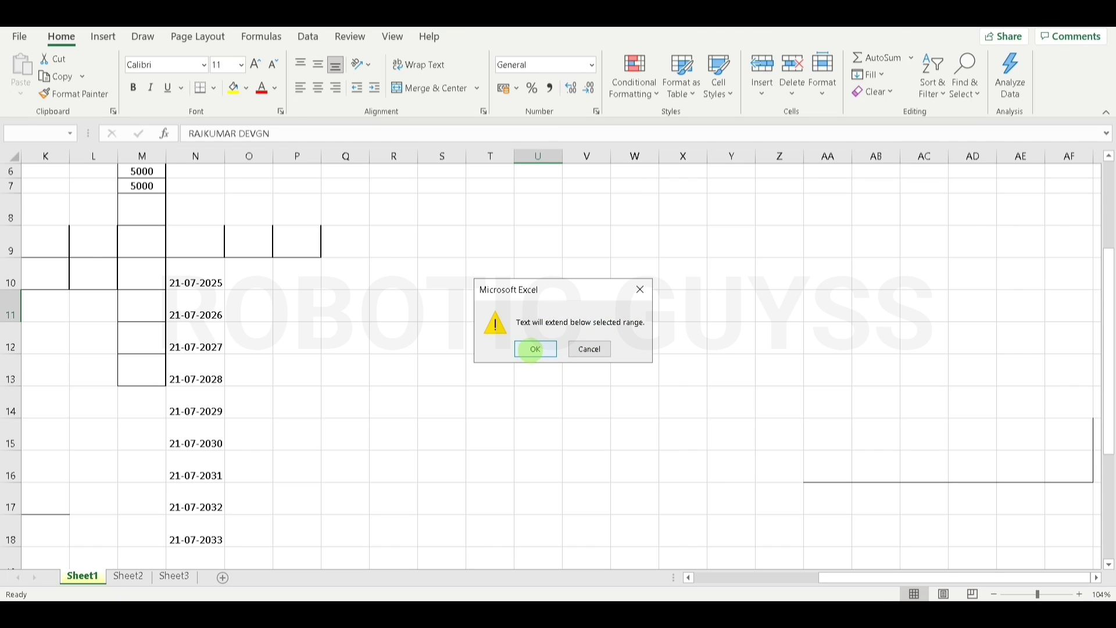
click(533, 350)
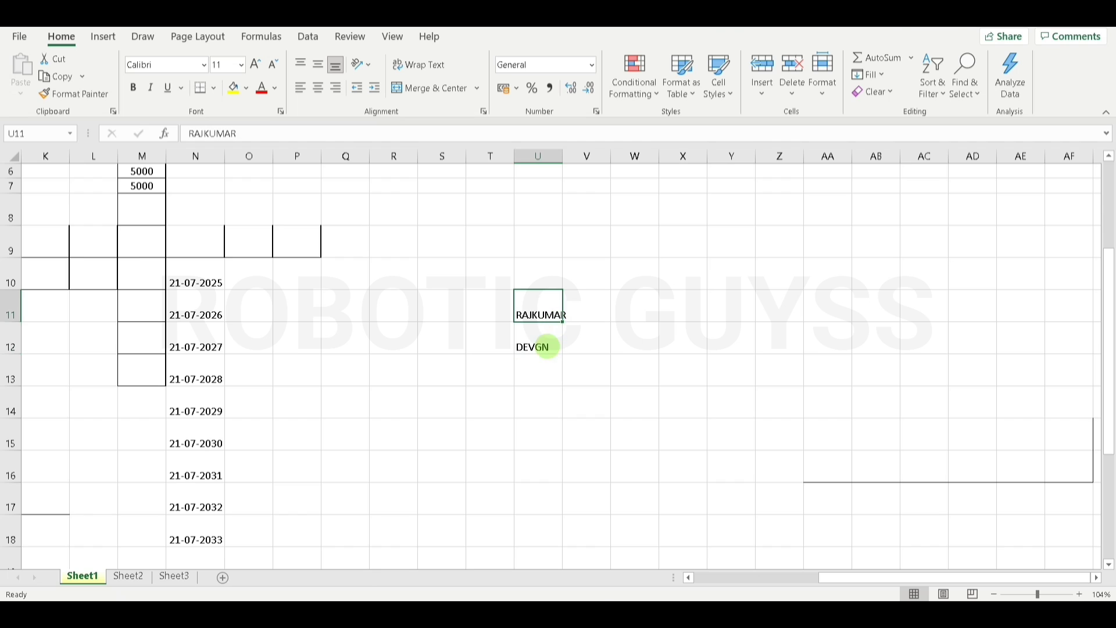
key(Down)
key(Down)
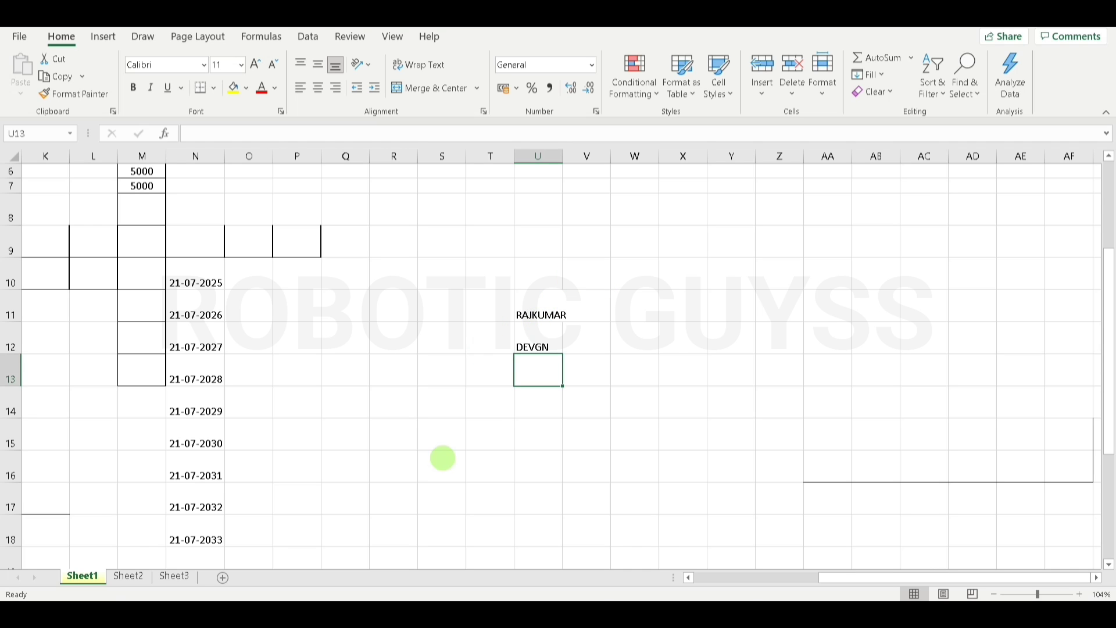
Unhide the hidden column H within columns F to J of the employee table
drag(855, 578, 603, 592)
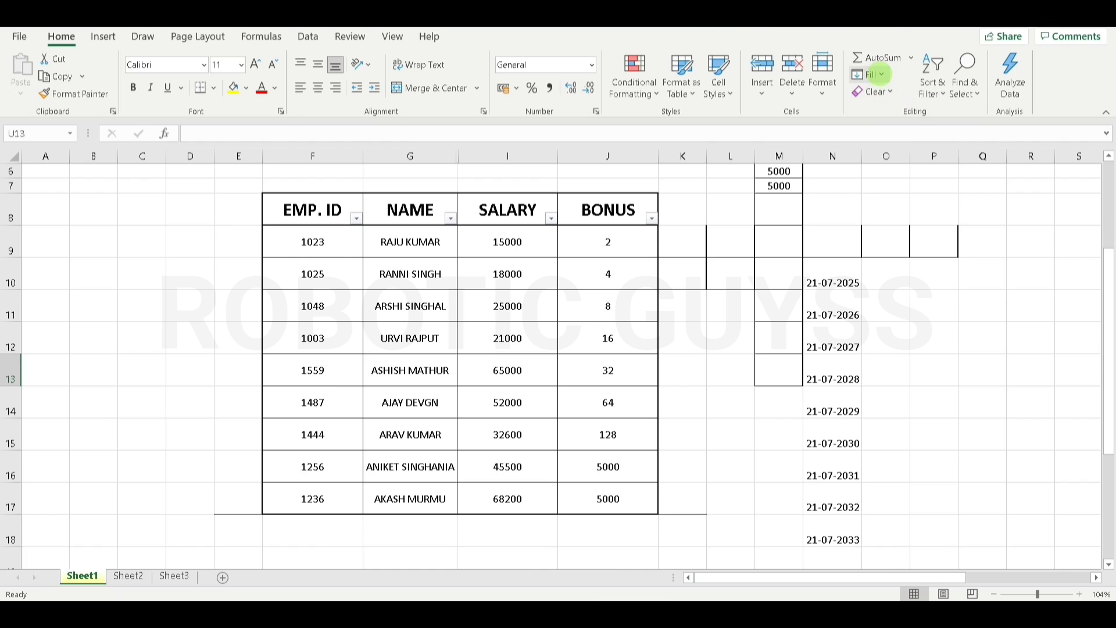
click(871, 75)
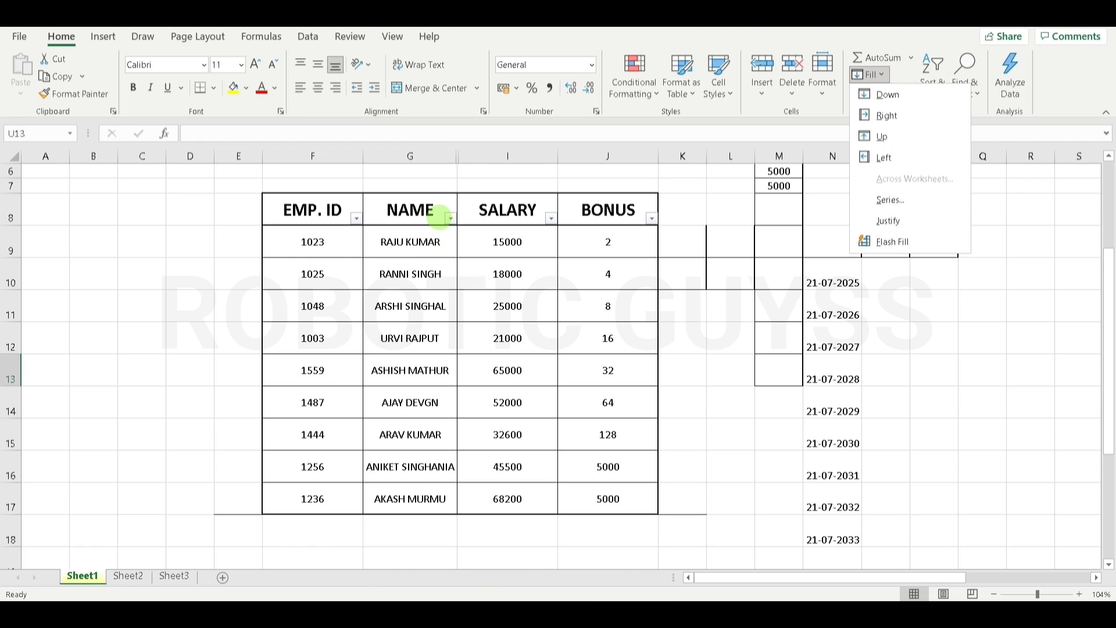
click(454, 156)
click(282, 158)
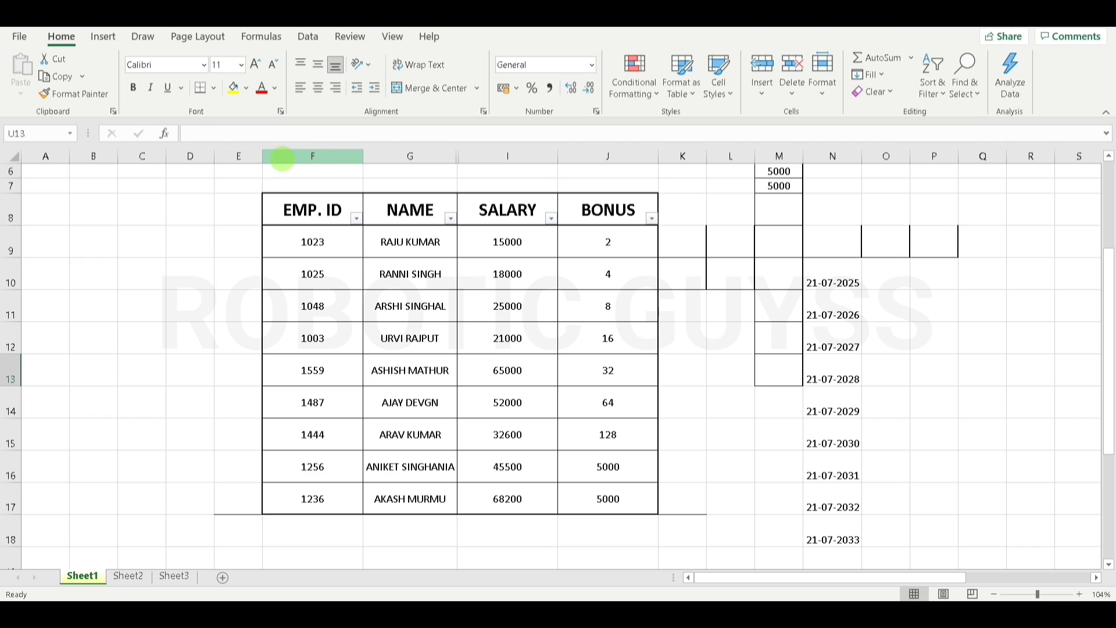
drag(283, 158, 610, 158)
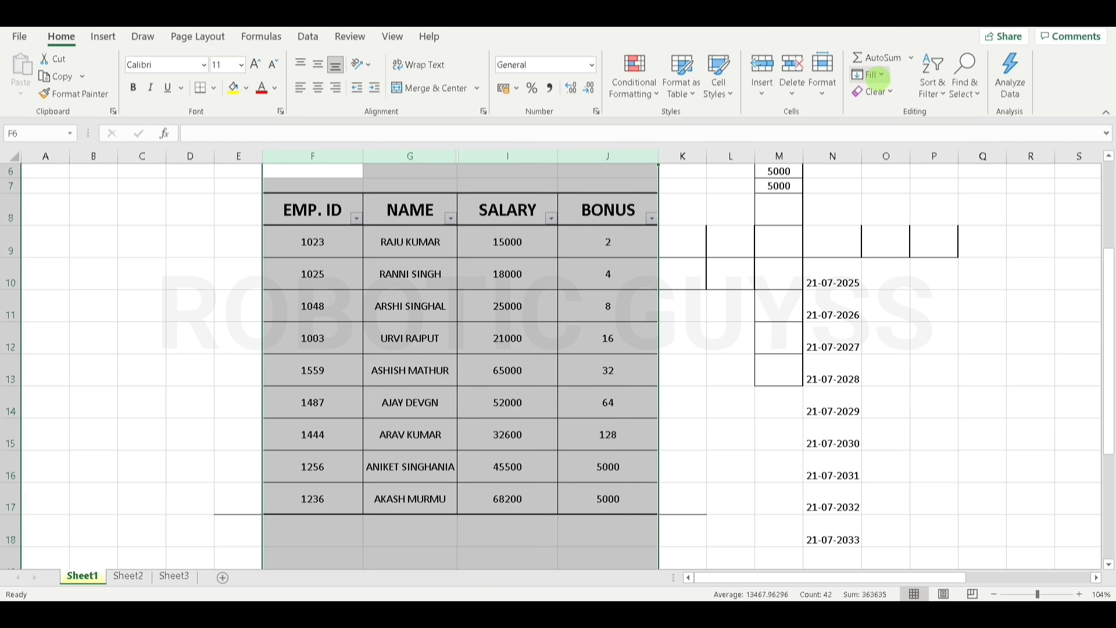
click(879, 77)
click(896, 56)
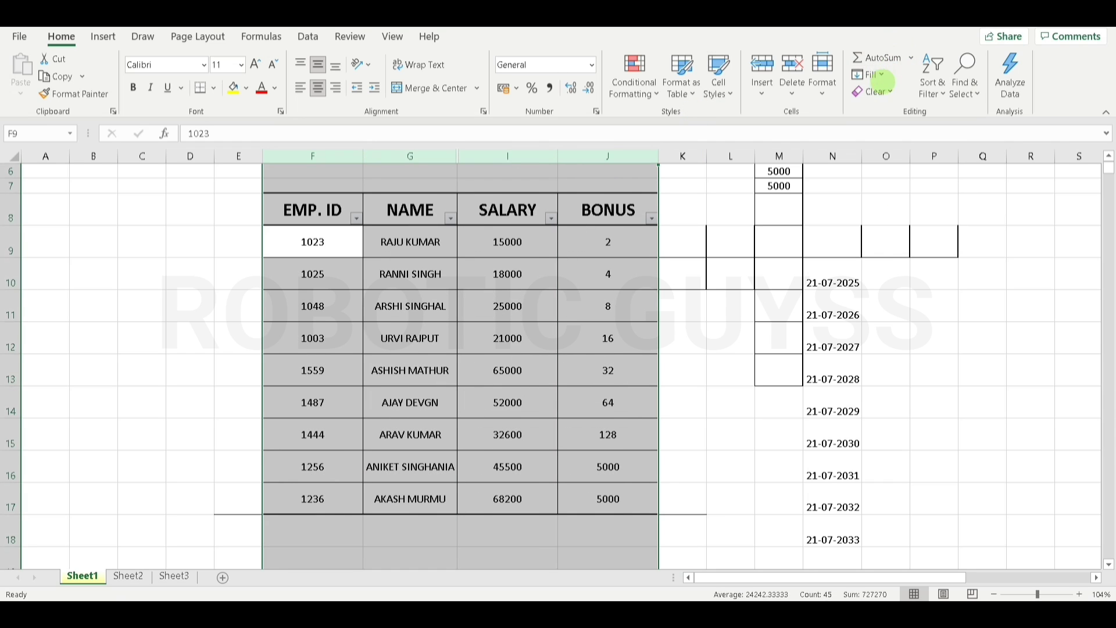
click(823, 90)
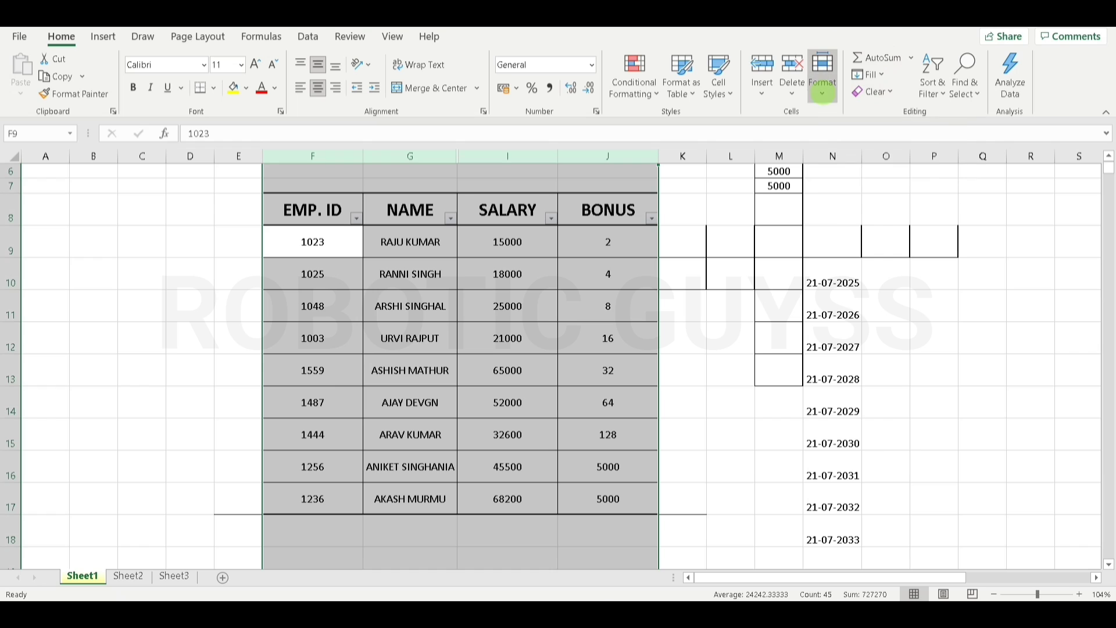
mouse_move(907, 264)
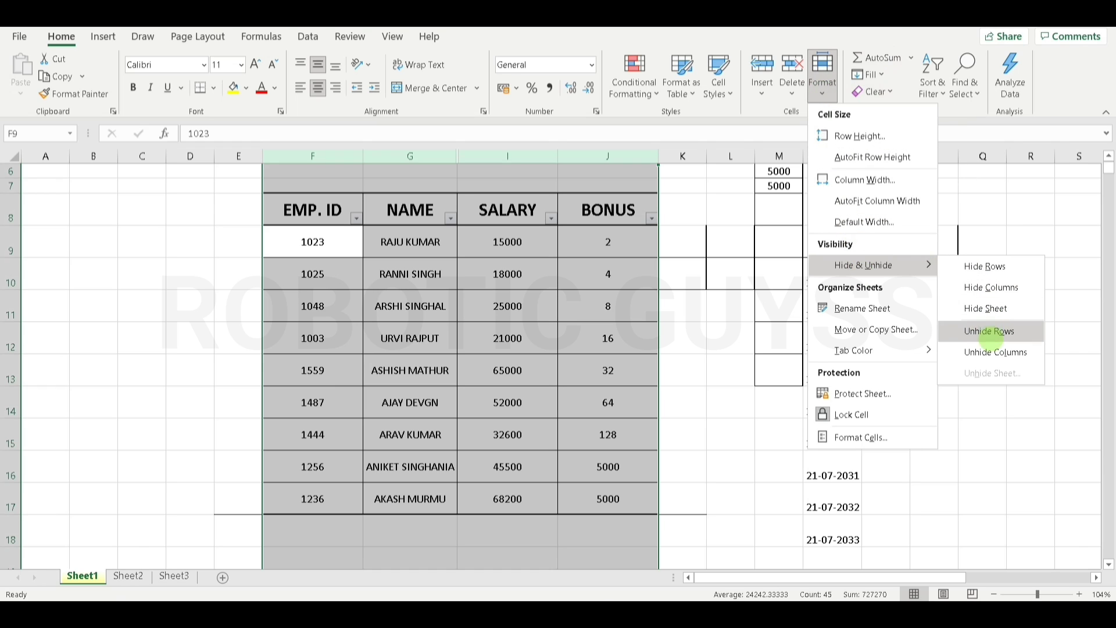
click(992, 352)
click(519, 332)
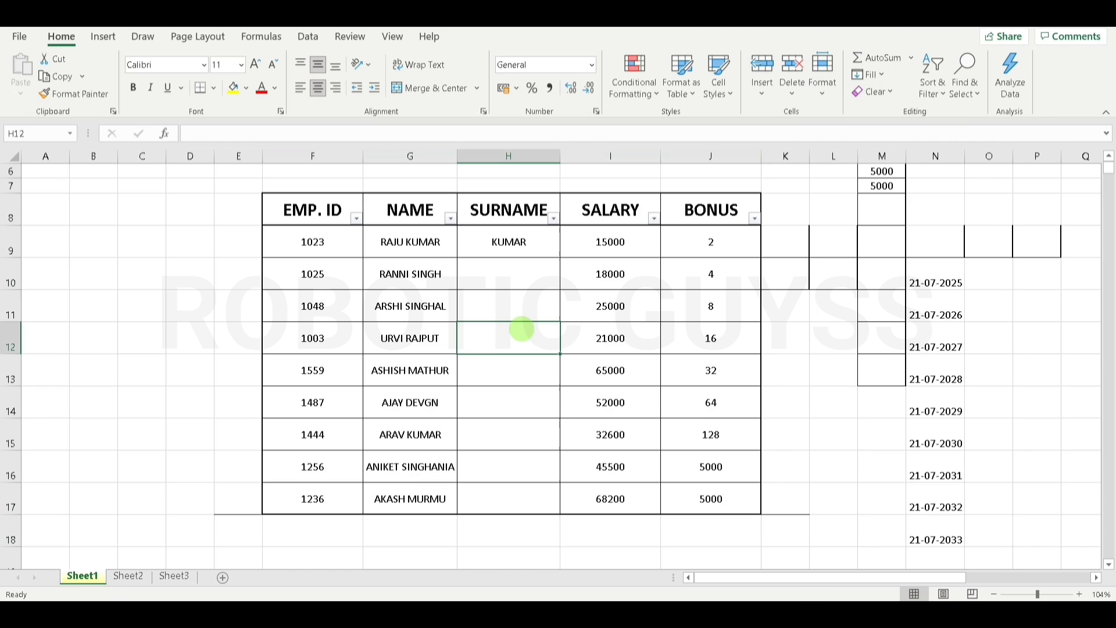
Flash Fill the SURNAME column in H9:H17, using the sample surname in H9 as the pattern
click(410, 250)
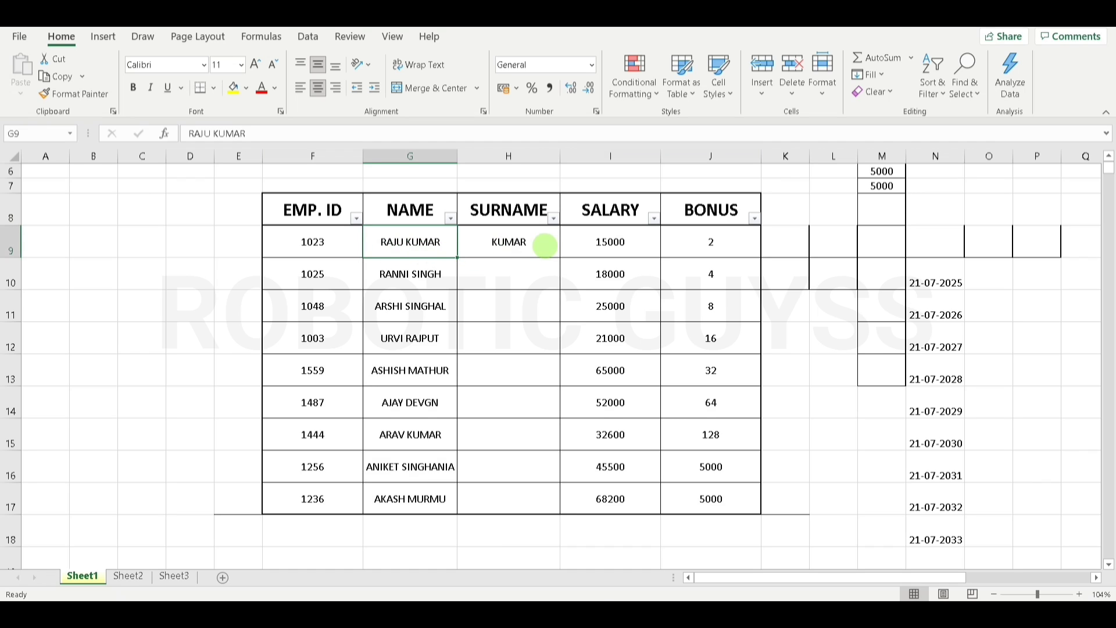
drag(511, 242, 546, 482)
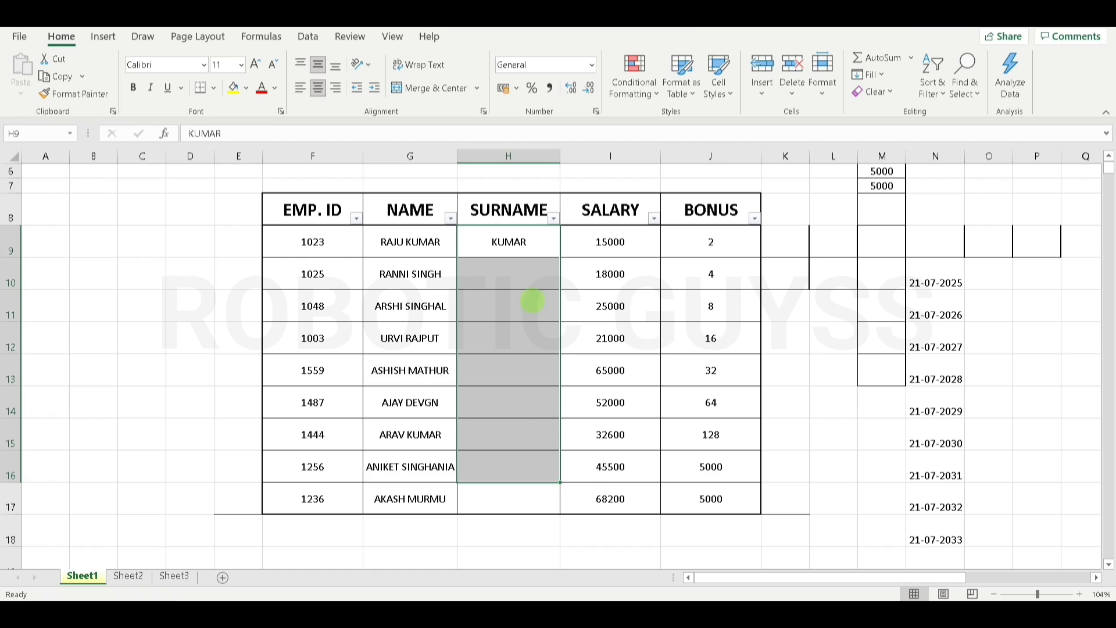
drag(611, 245, 505, 250)
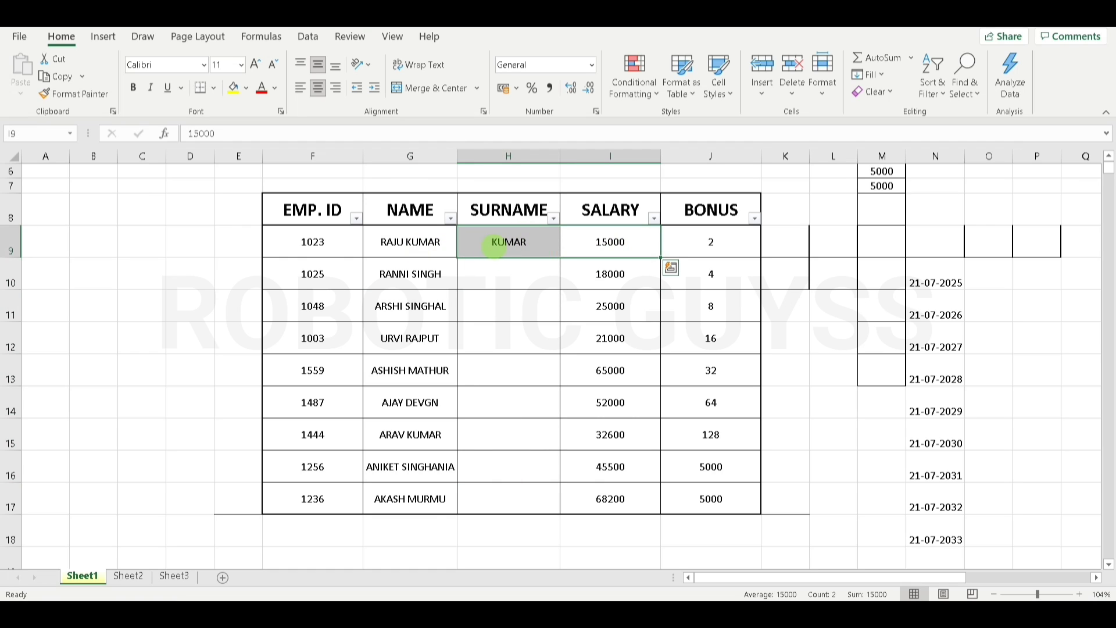
click(657, 297)
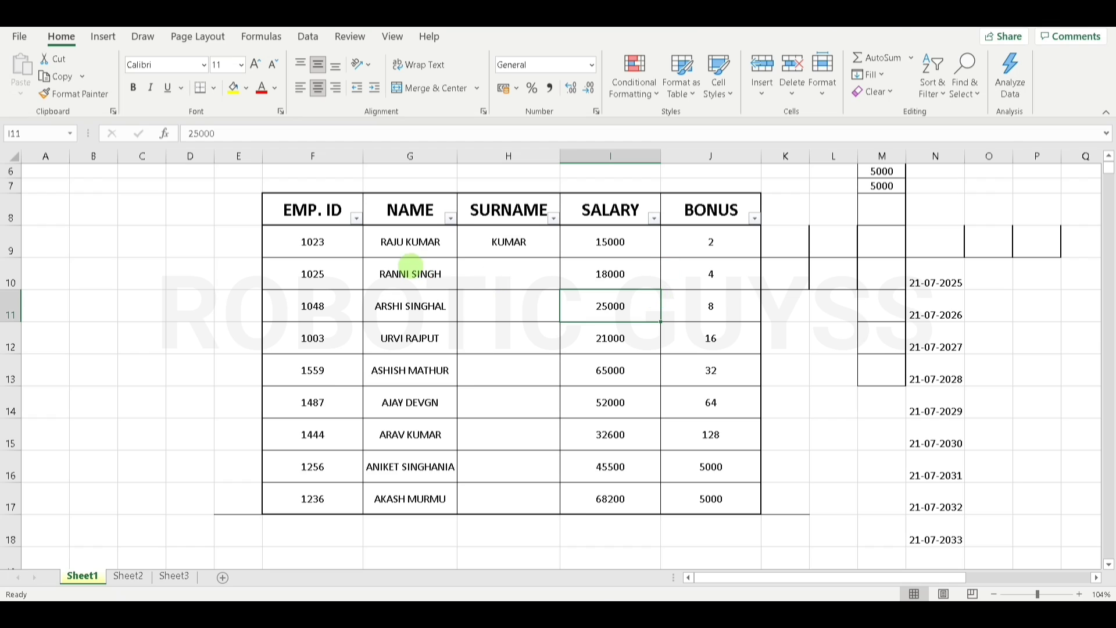
click(507, 240)
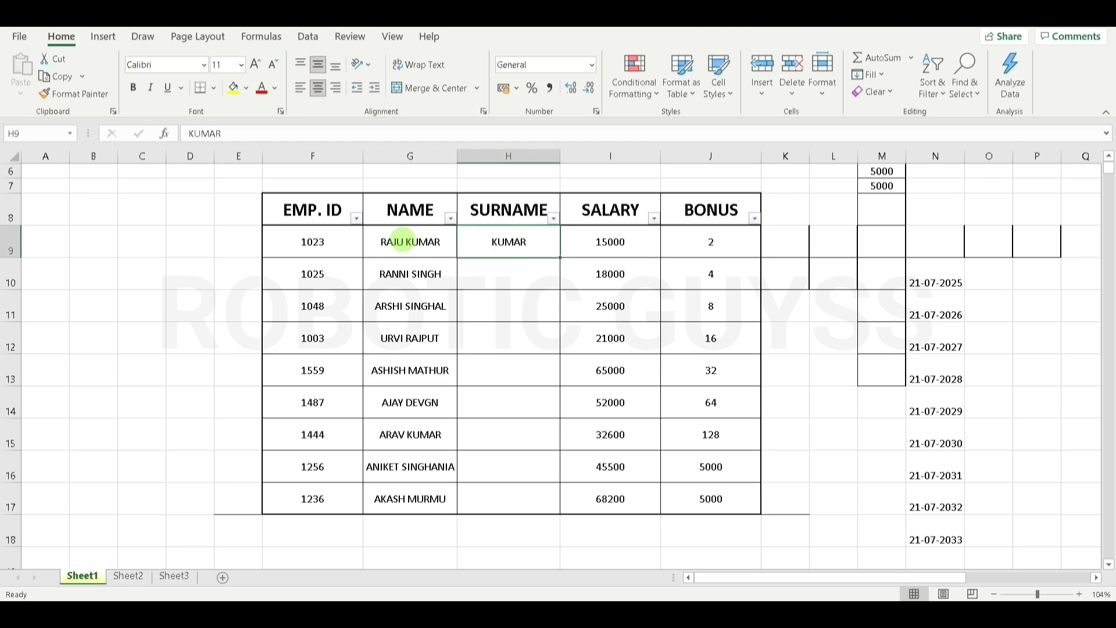
drag(521, 239, 508, 500)
click(869, 74)
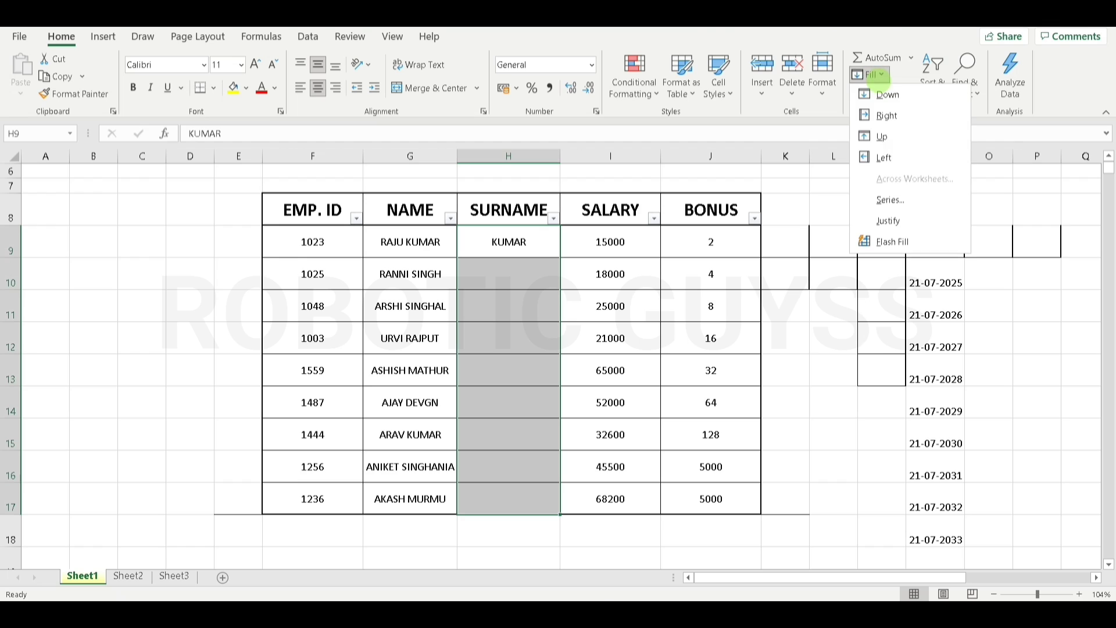
click(894, 241)
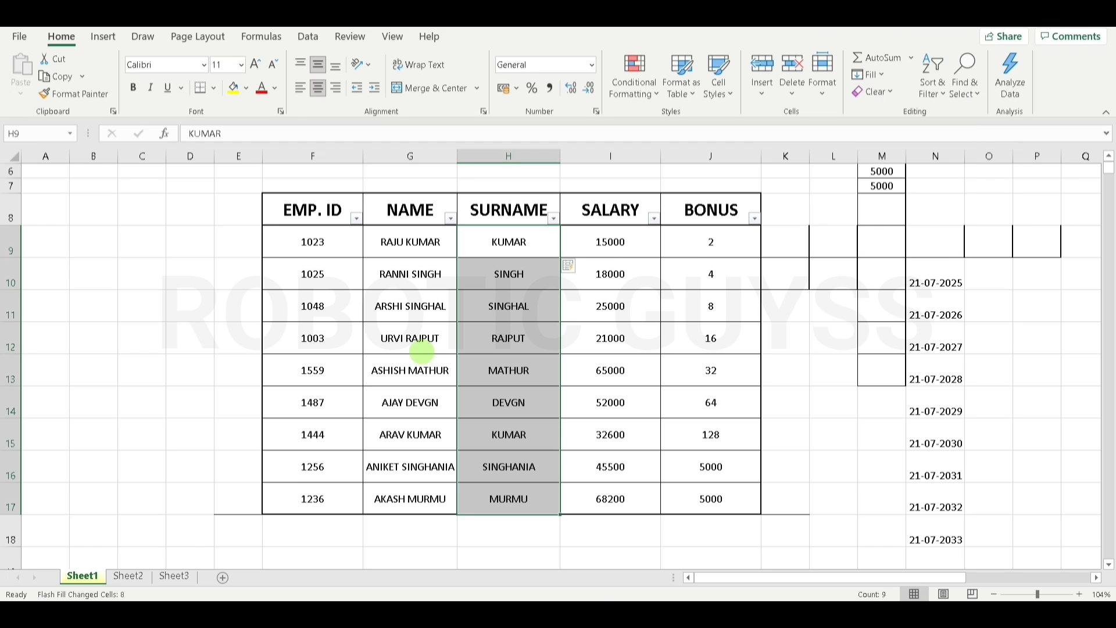
click(624, 338)
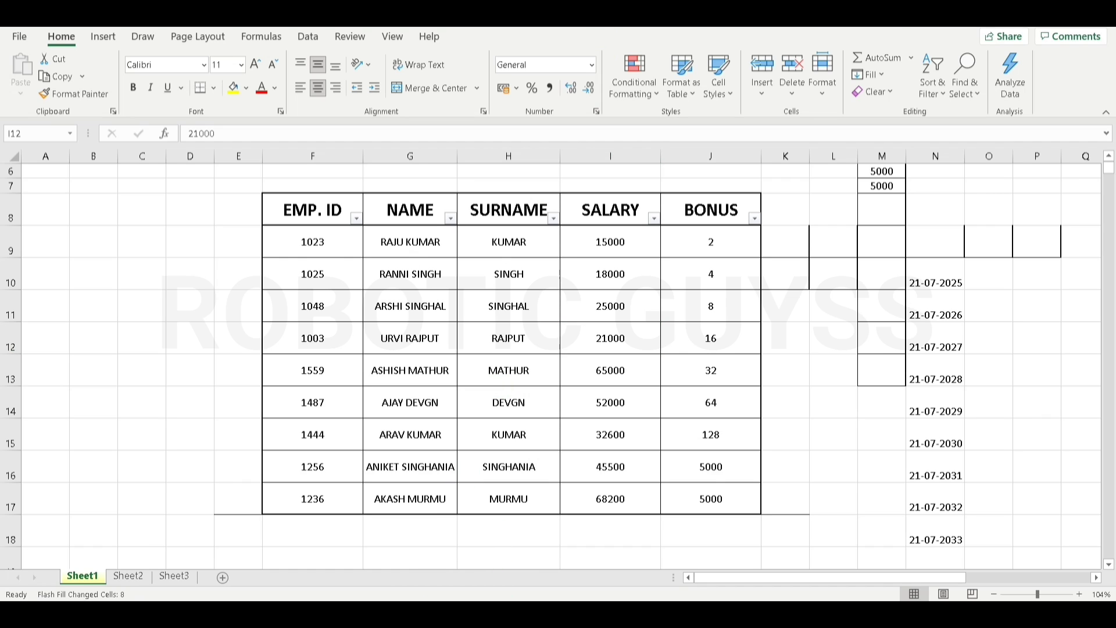
click(882, 74)
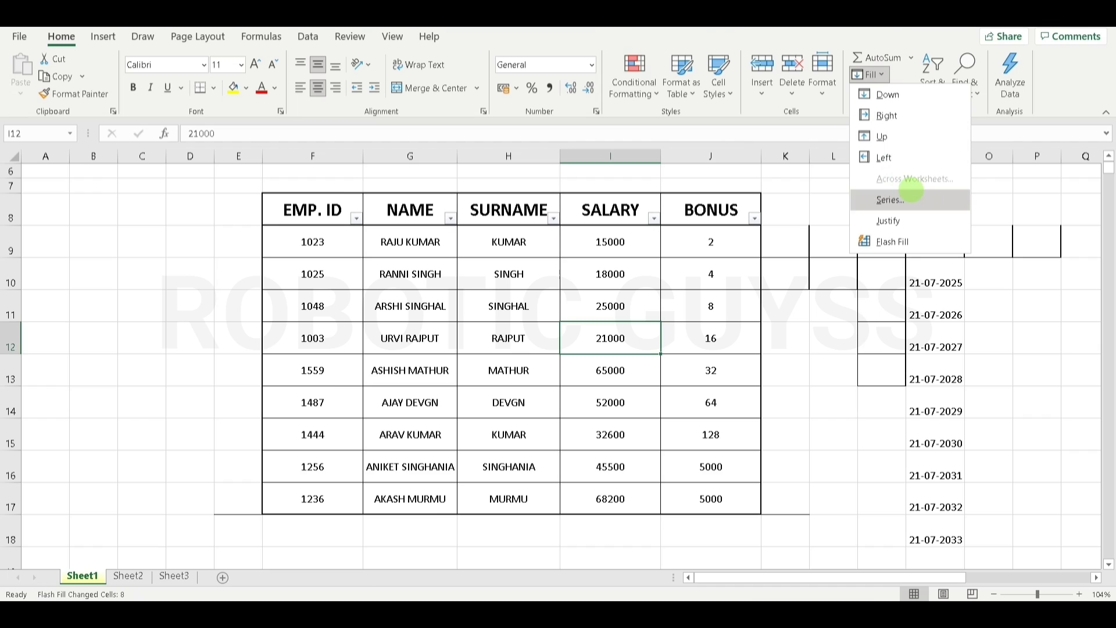
click(790, 335)
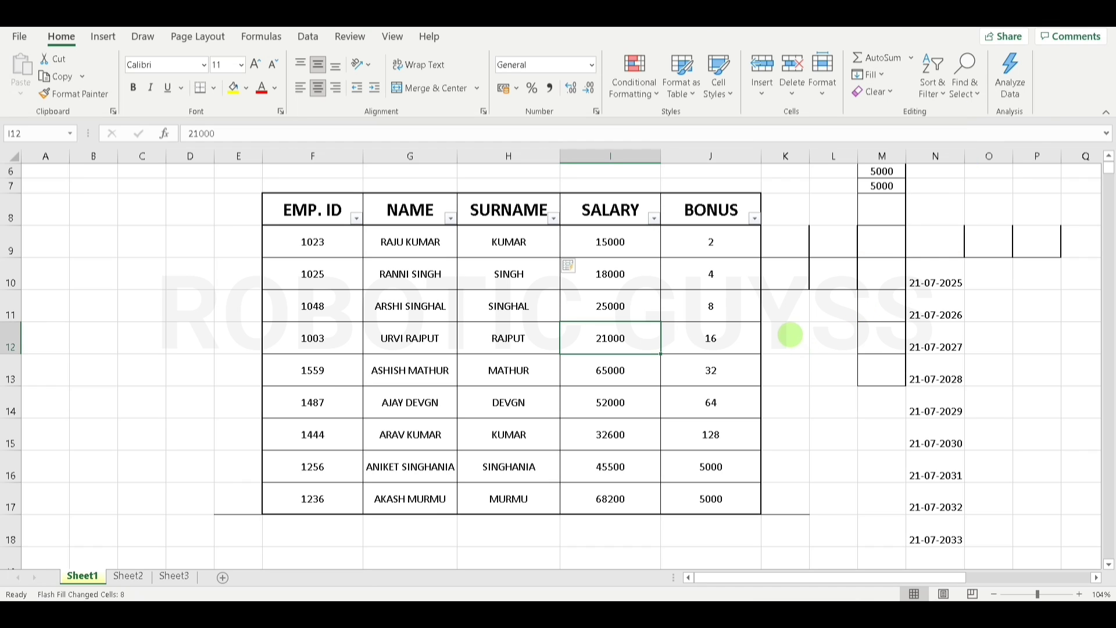
Shade the employee table's header row F8:J8 yellow
drag(308, 210, 738, 210)
click(271, 207)
drag(272, 206, 726, 211)
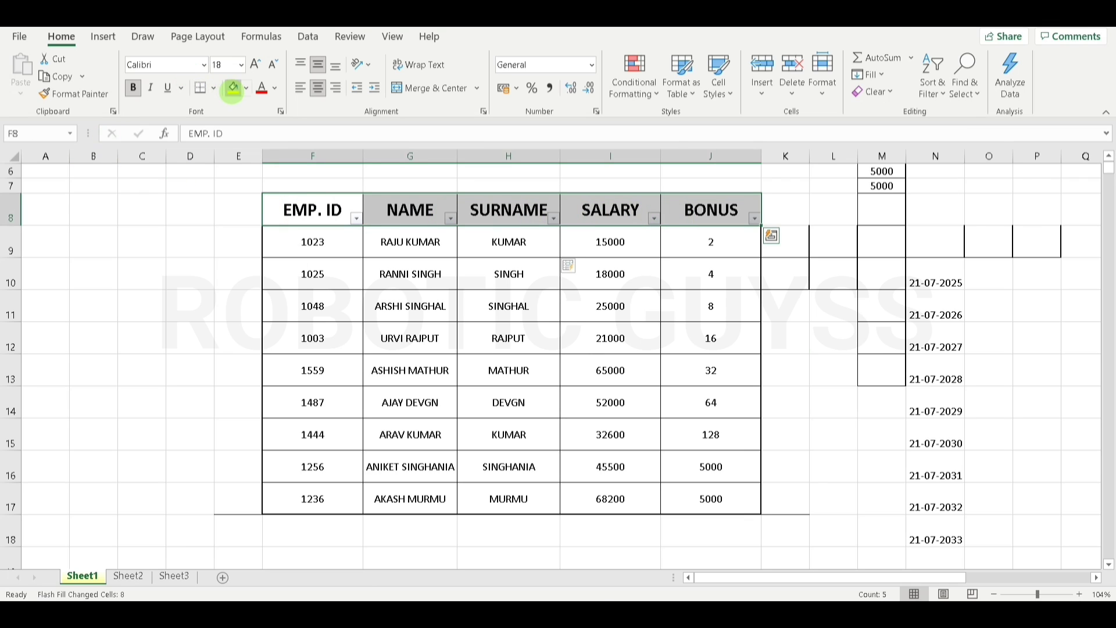
click(233, 89)
click(404, 311)
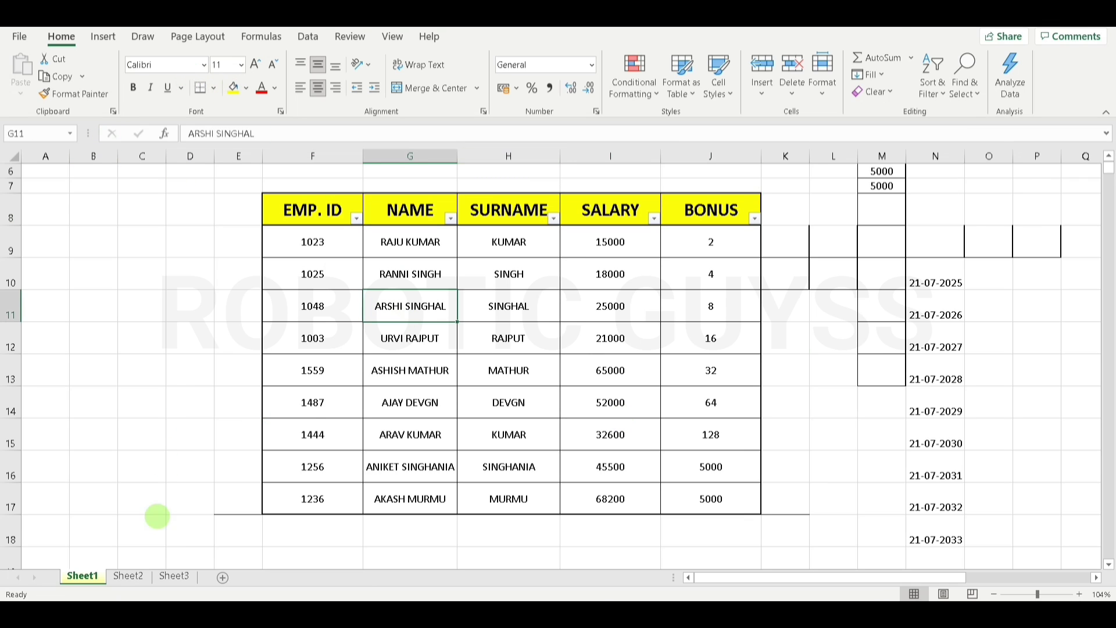
Fill the employee table F8:J17 from Sheet1 across Sheet2 and Sheet3 using the All option, and check both copies
drag(310, 212, 692, 499)
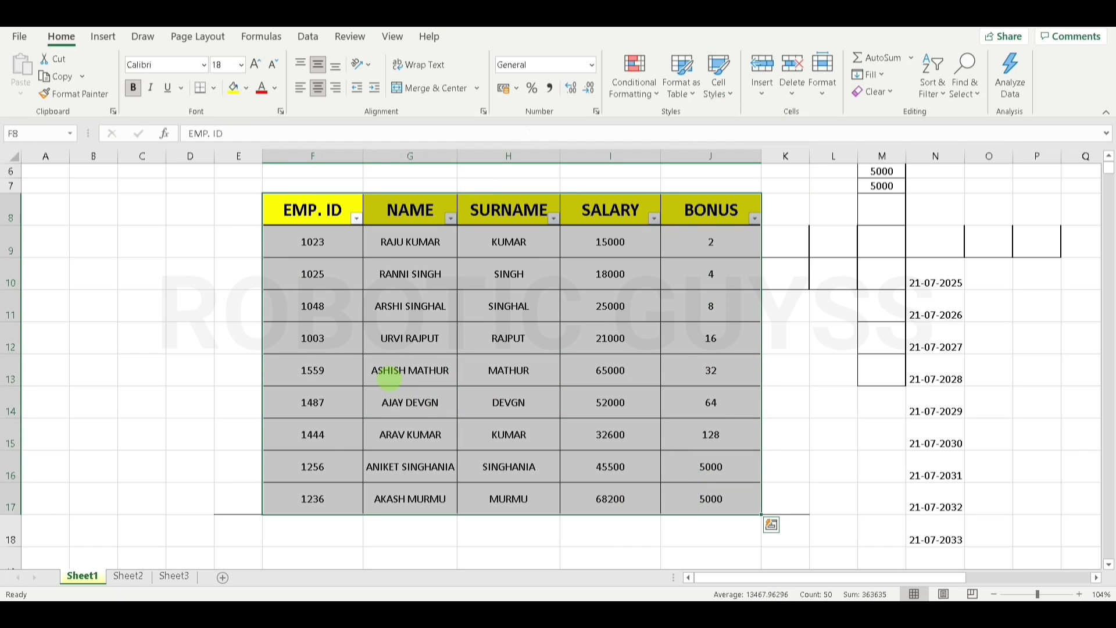
ctrl+click(127, 582)
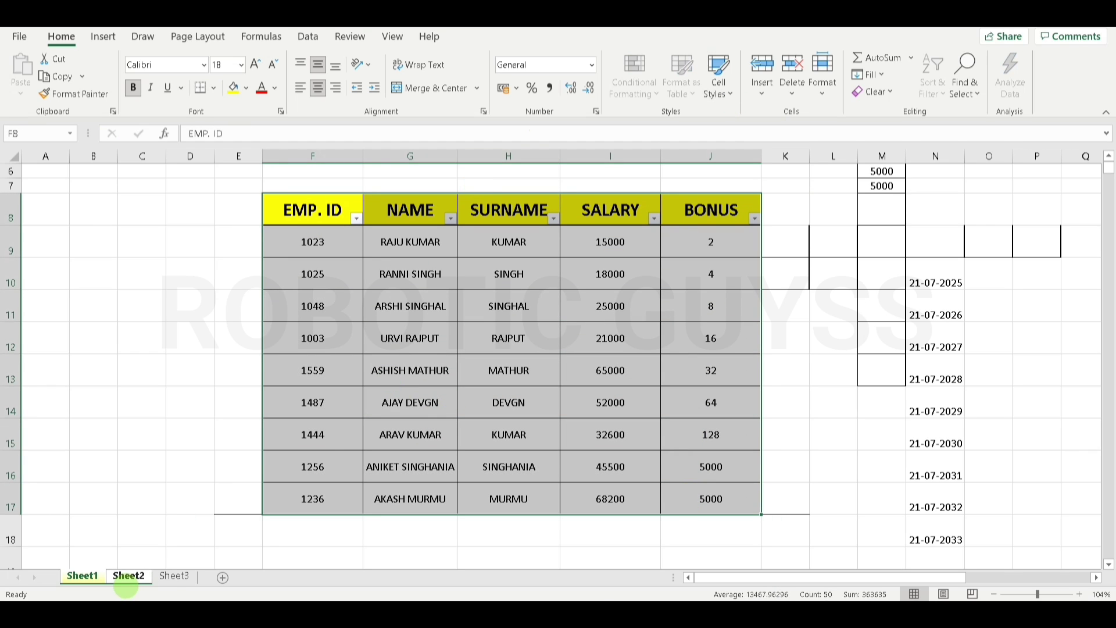
ctrl+click(175, 578)
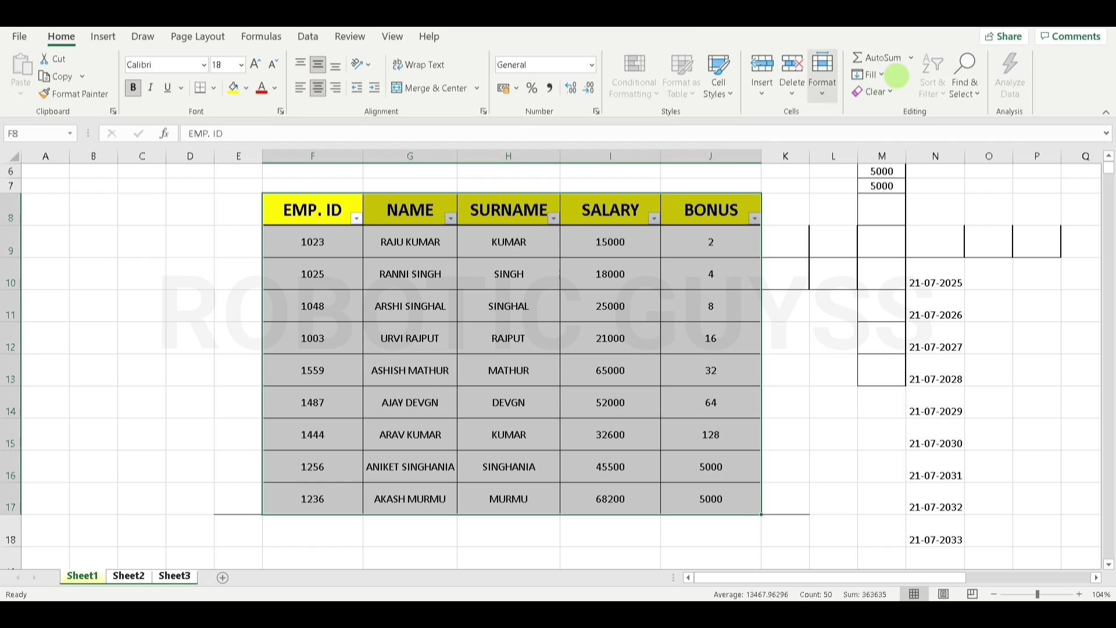
click(869, 75)
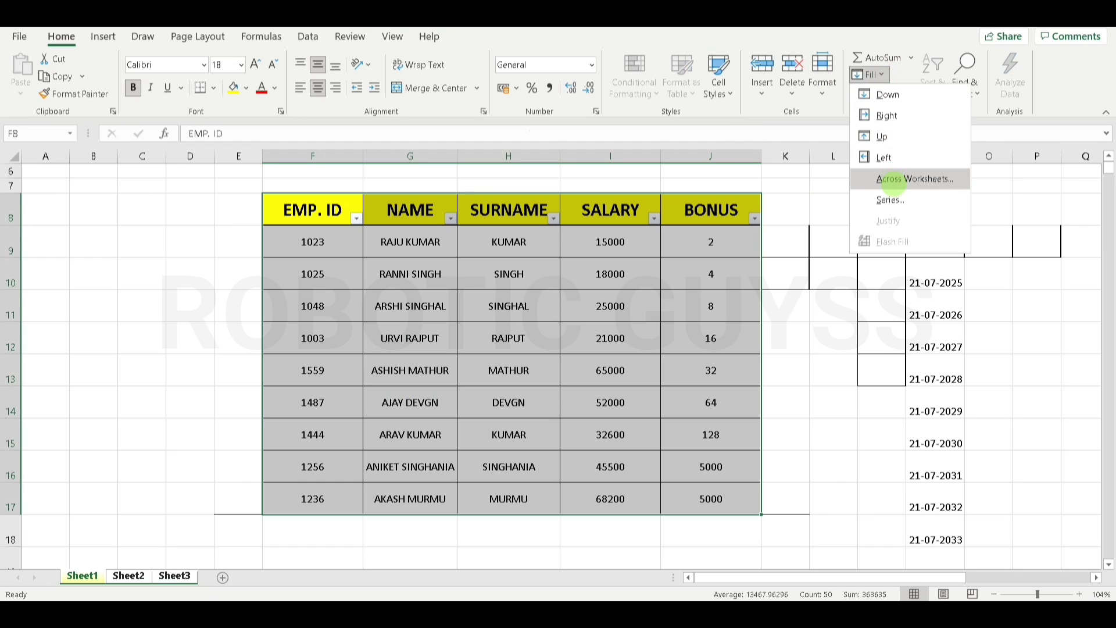
click(894, 179)
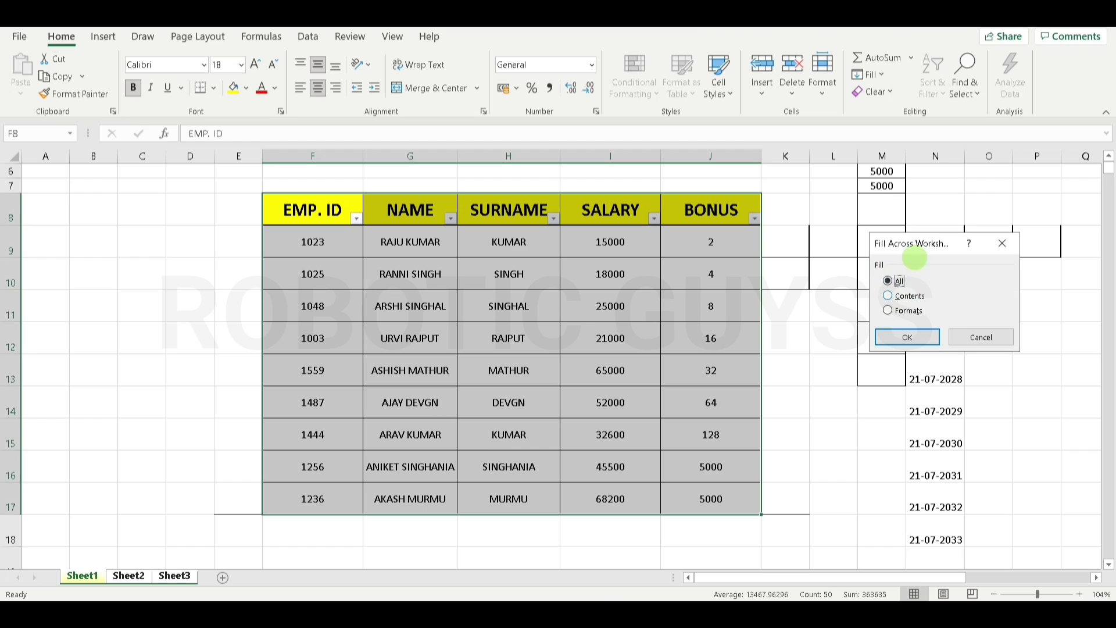
drag(925, 244, 641, 310)
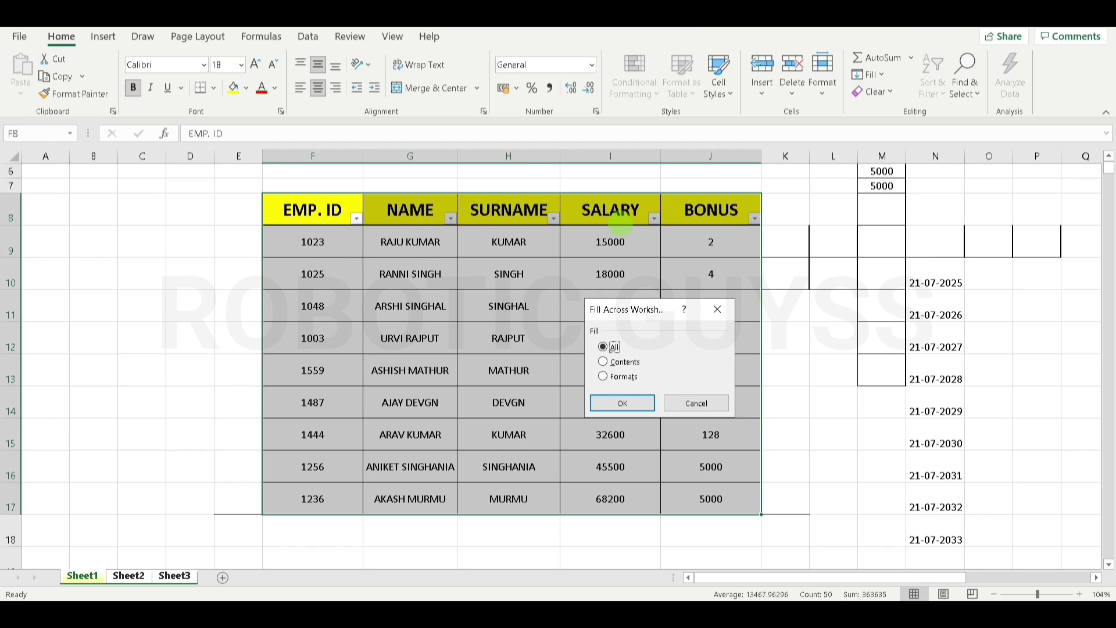
click(603, 362)
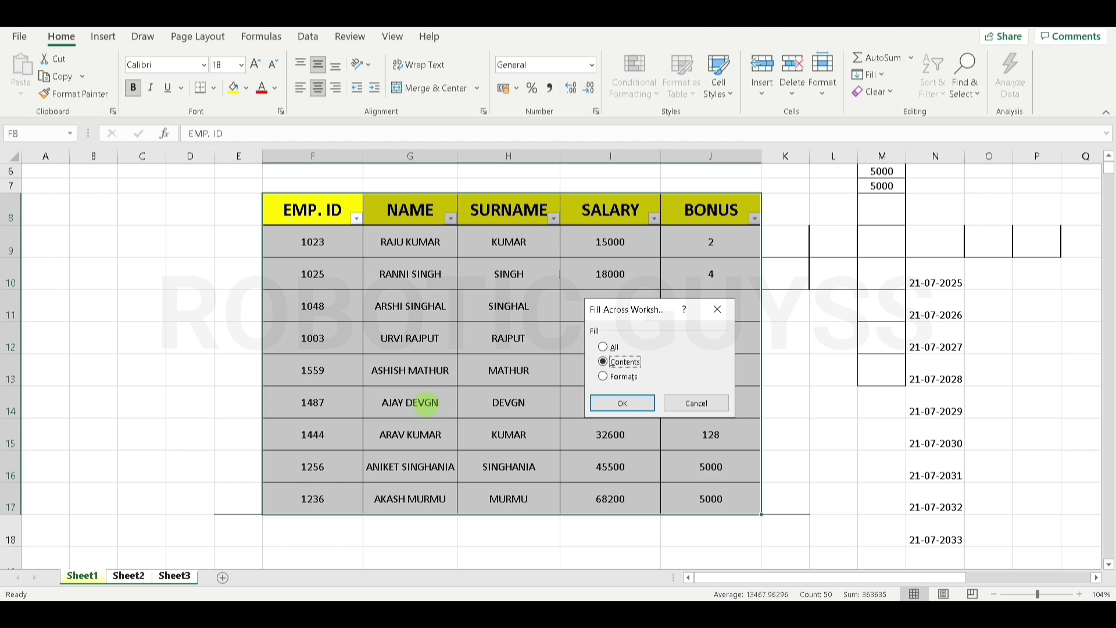
click(603, 376)
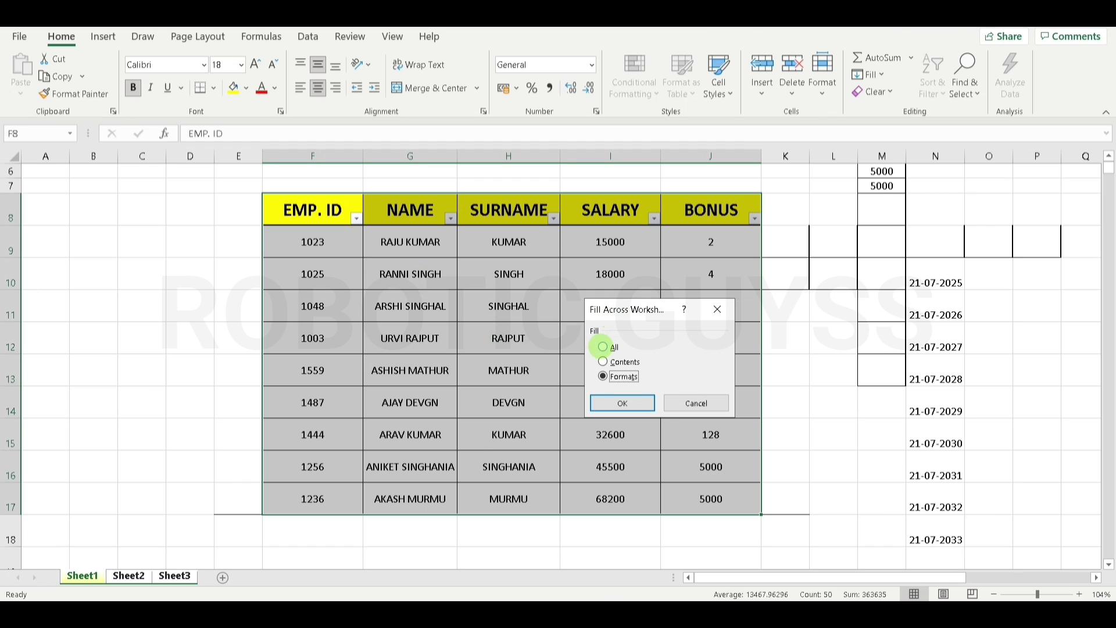
click(603, 346)
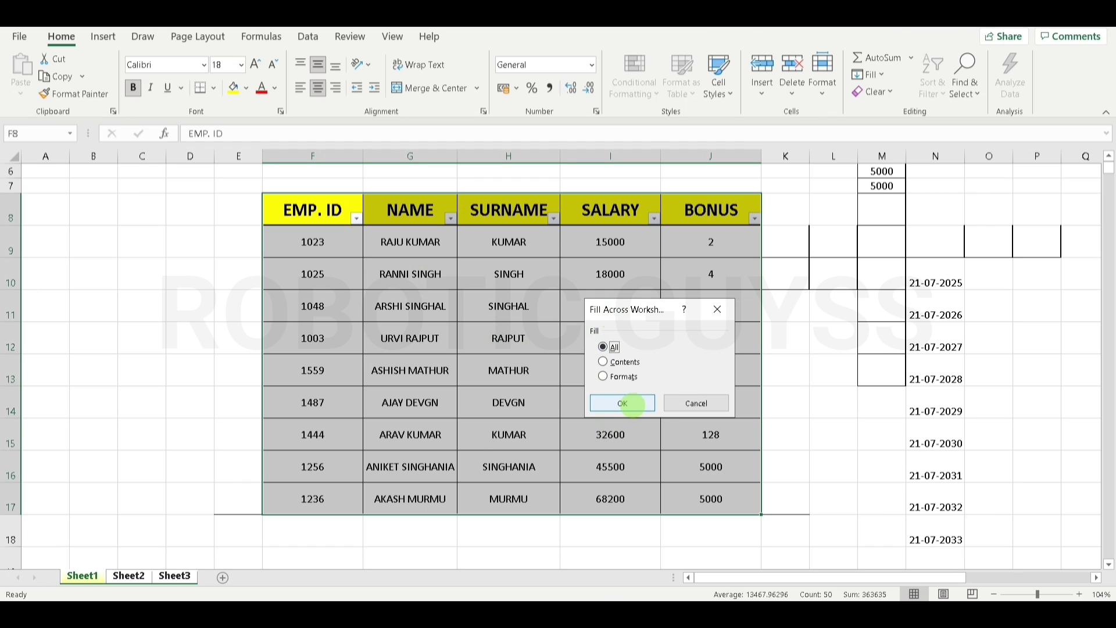
click(632, 406)
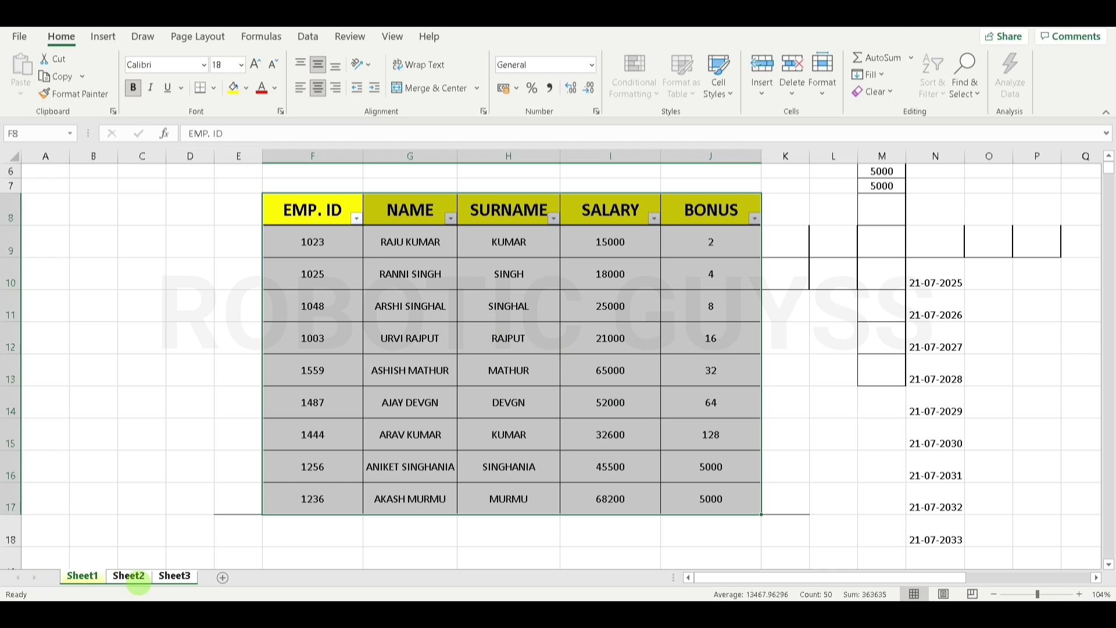
click(129, 576)
click(175, 577)
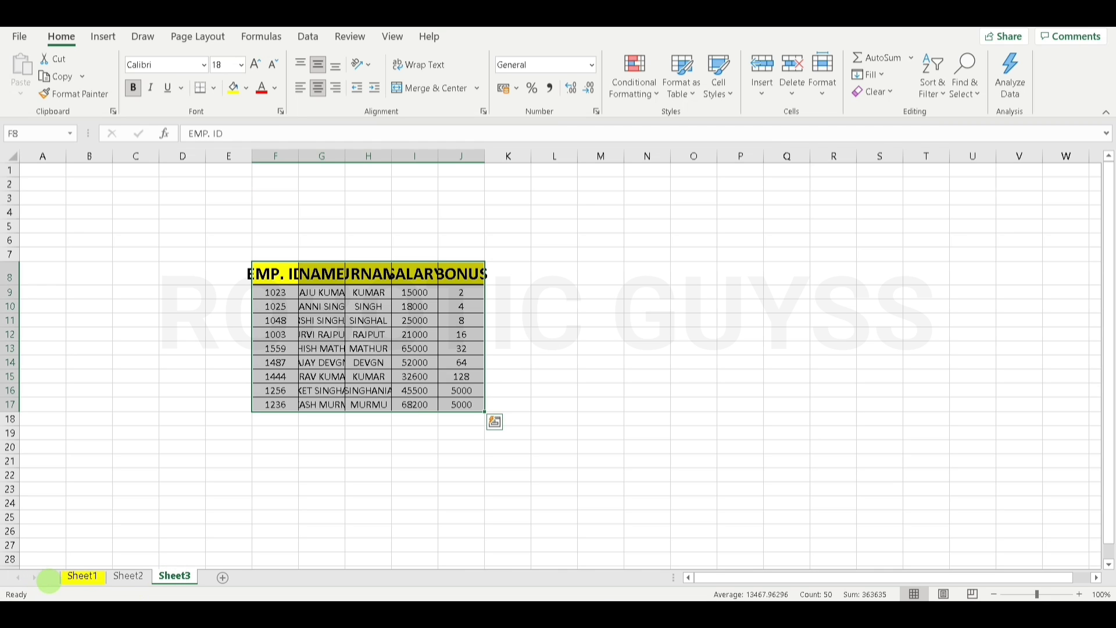
click(82, 577)
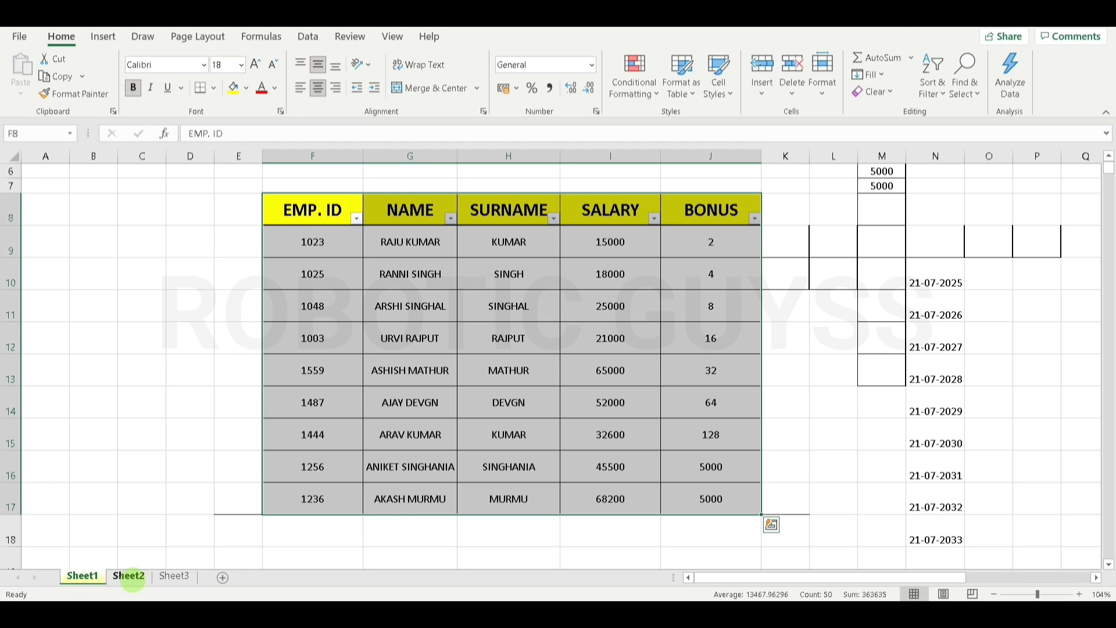
Fill only the contents of the employee table F8:J17 from Sheet1 across Sheet2 and Sheet3, and check both sheets
click(129, 577)
click(84, 578)
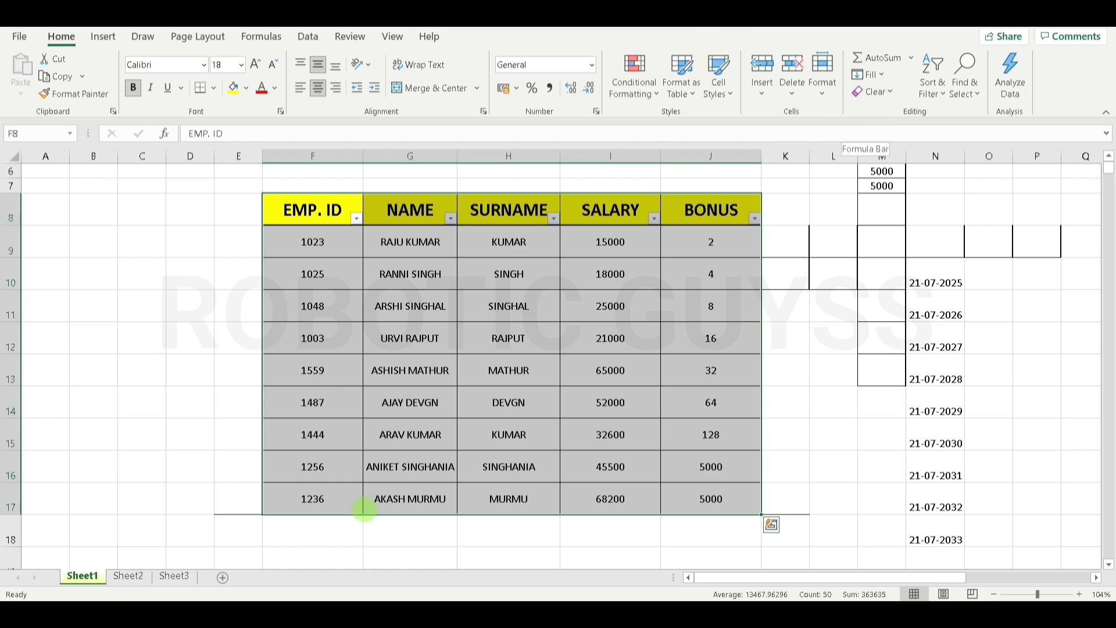
ctrl+click(128, 576)
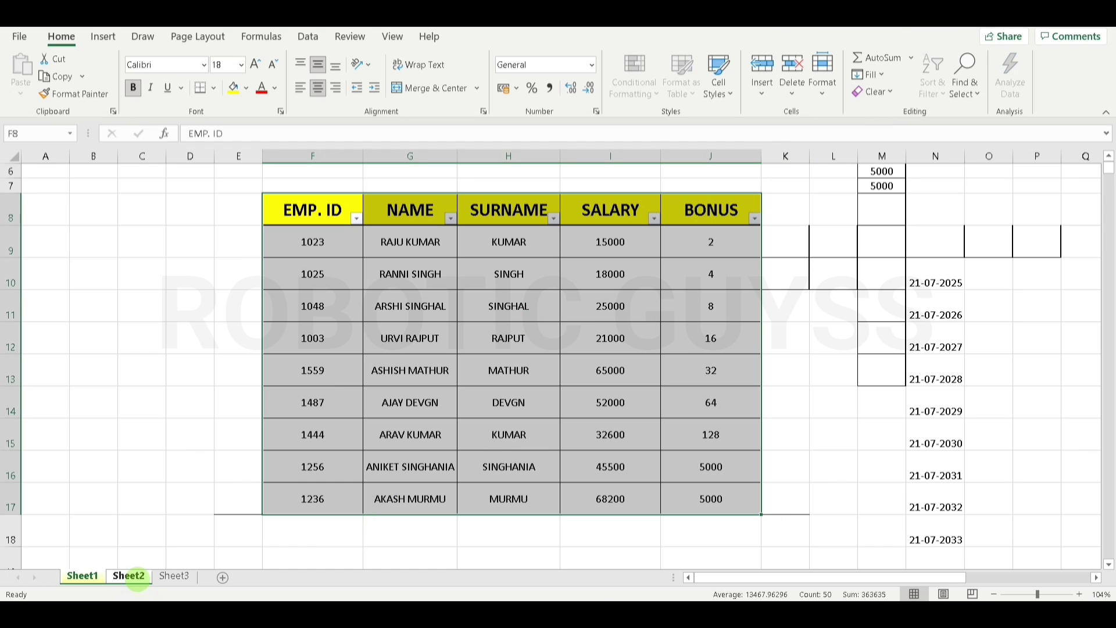
ctrl+click(174, 576)
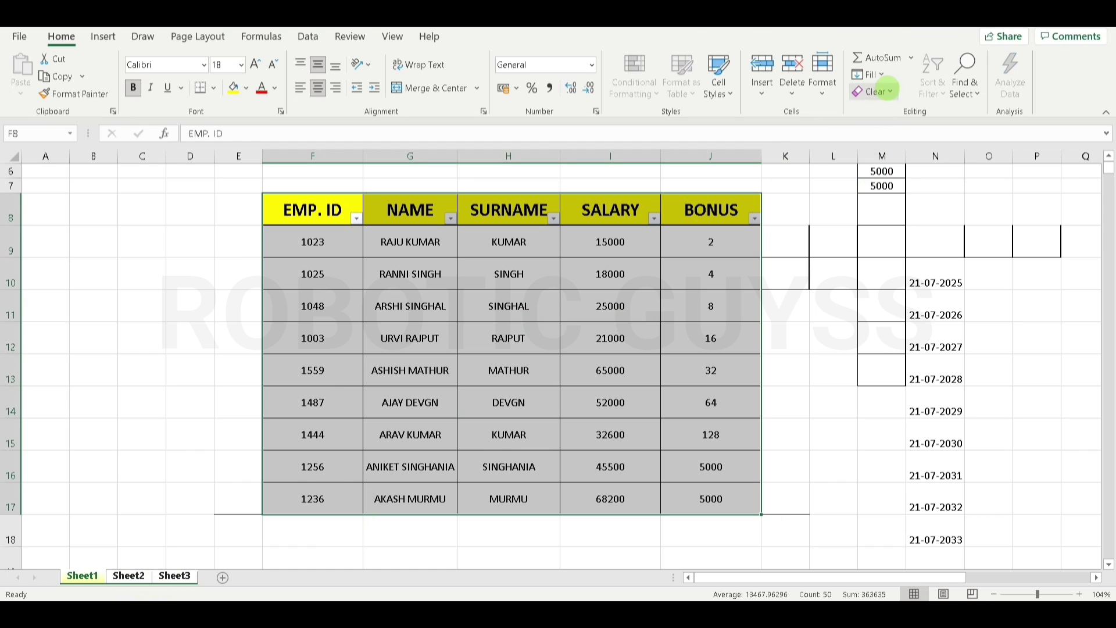
click(870, 74)
click(907, 178)
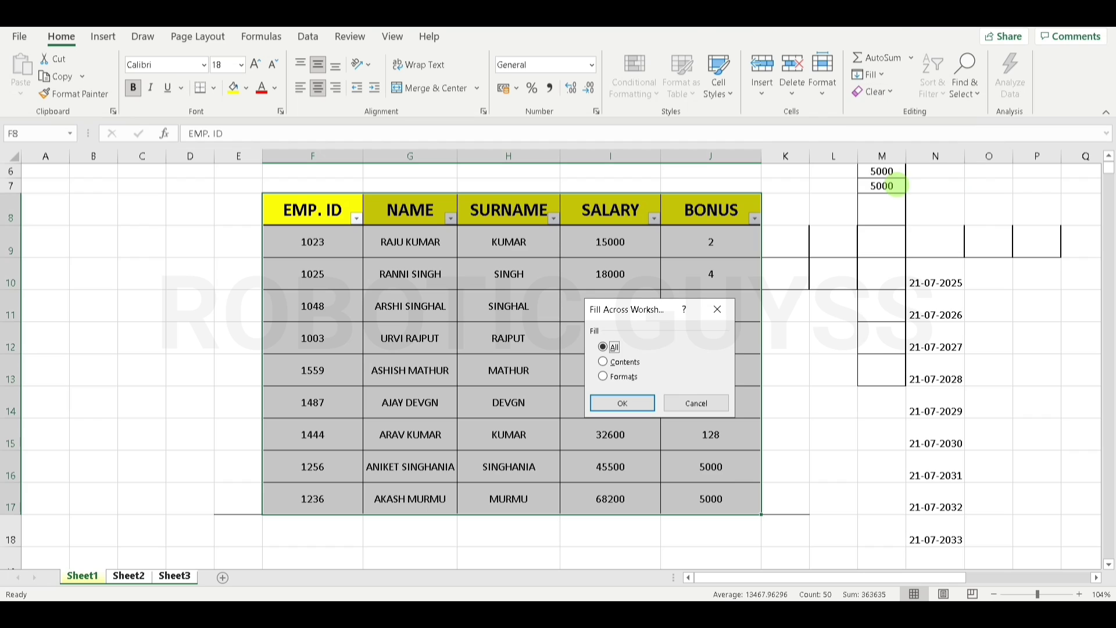
click(623, 361)
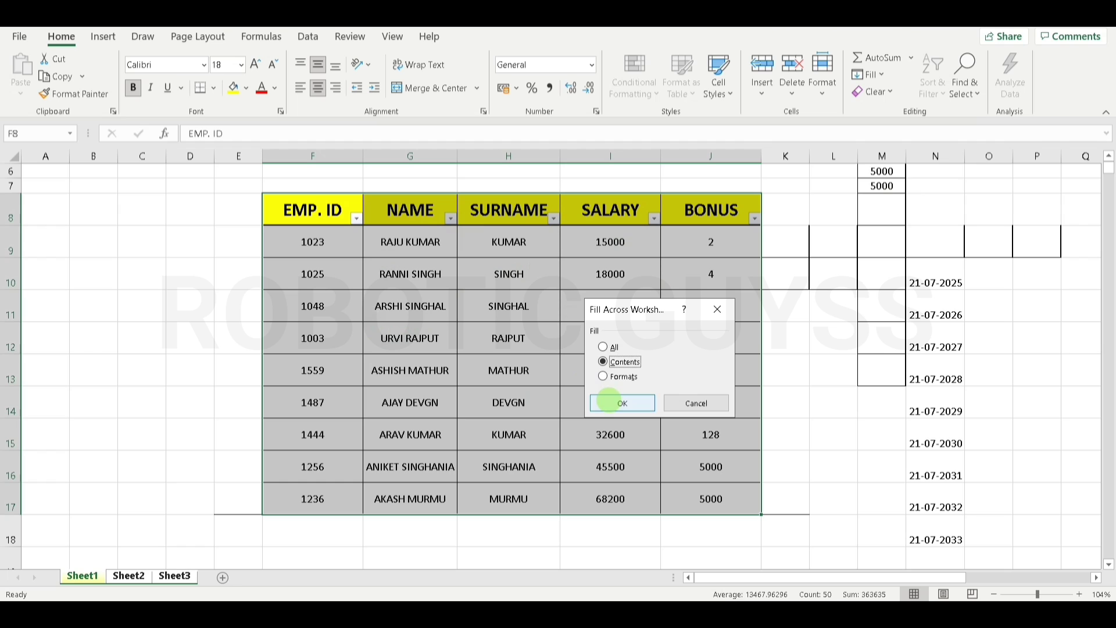
click(617, 403)
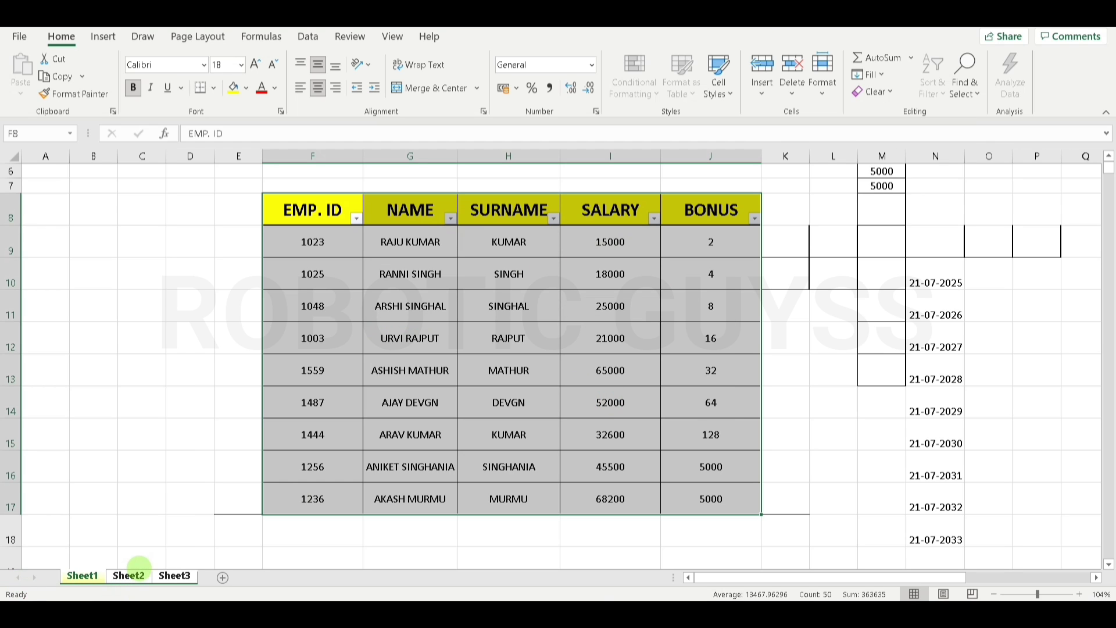
click(129, 576)
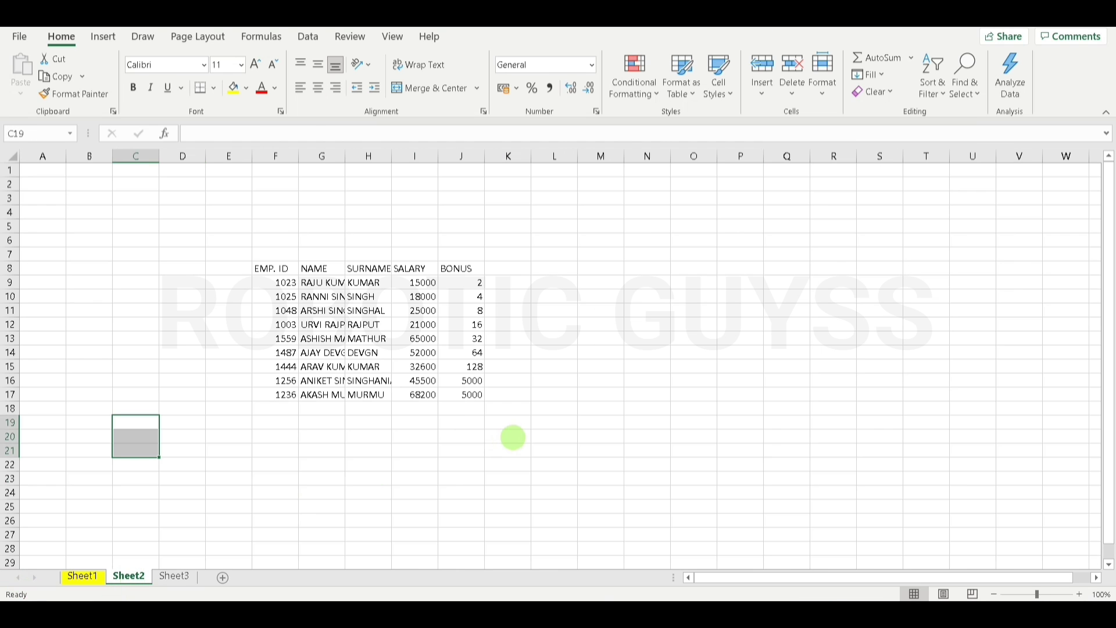
click(179, 577)
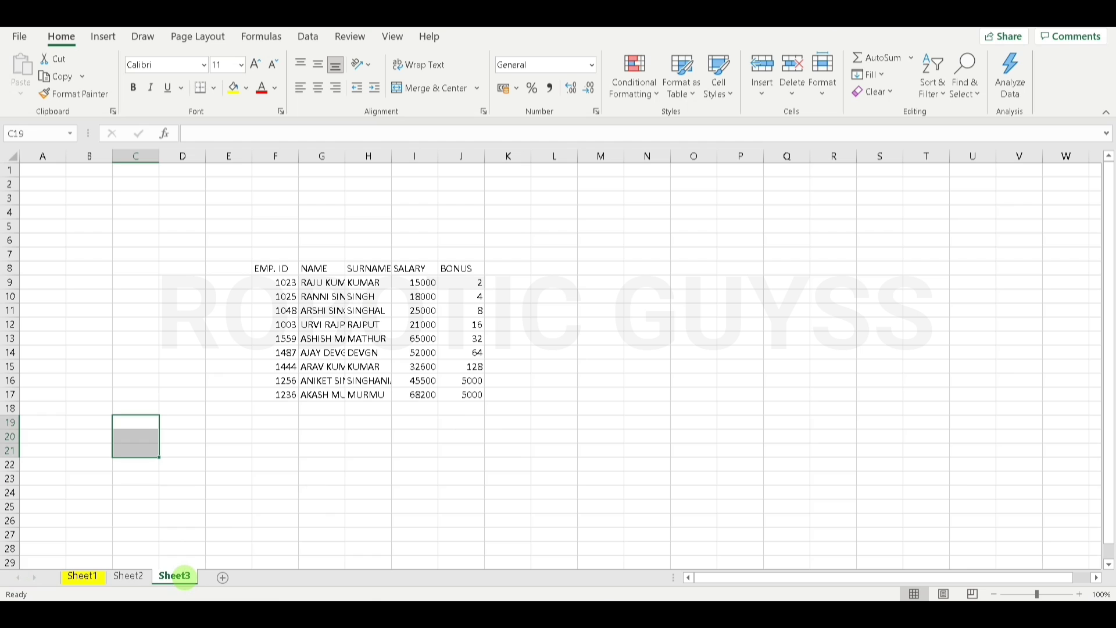
click(98, 576)
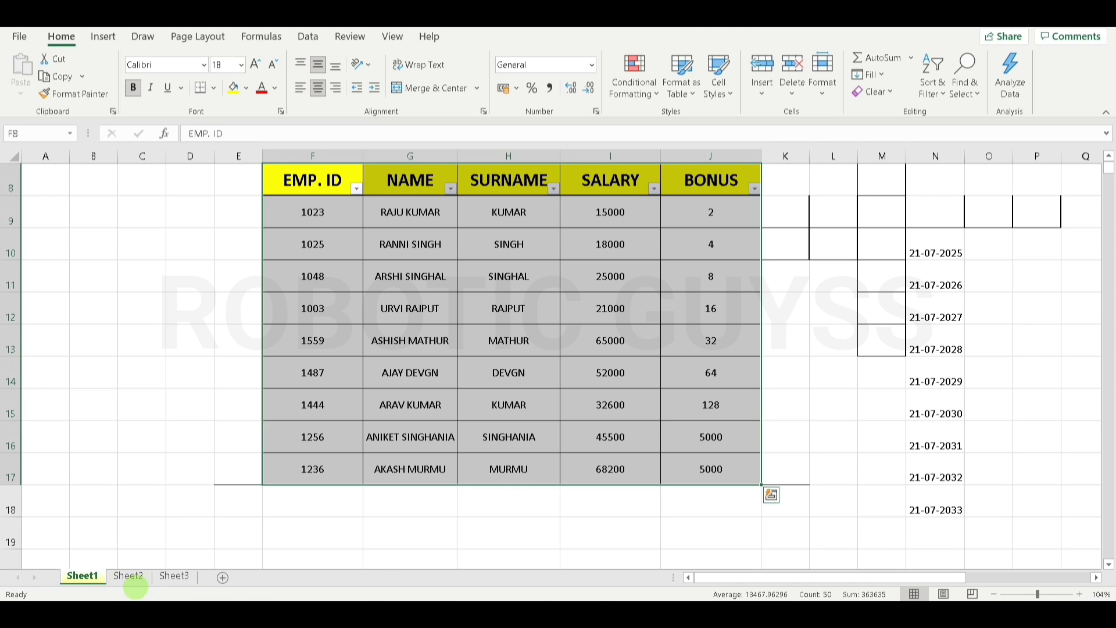
Fill only the formats of the employee table F8:J17 from Sheet1 across Sheet2 and Sheet3, and check both sheets
click(163, 575)
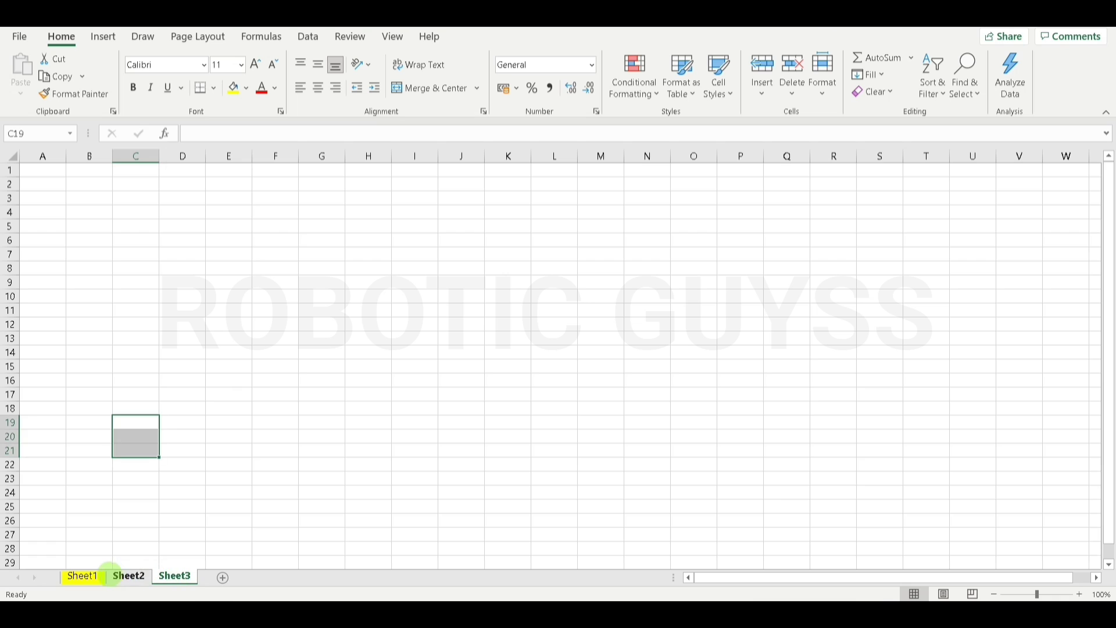
click(83, 576)
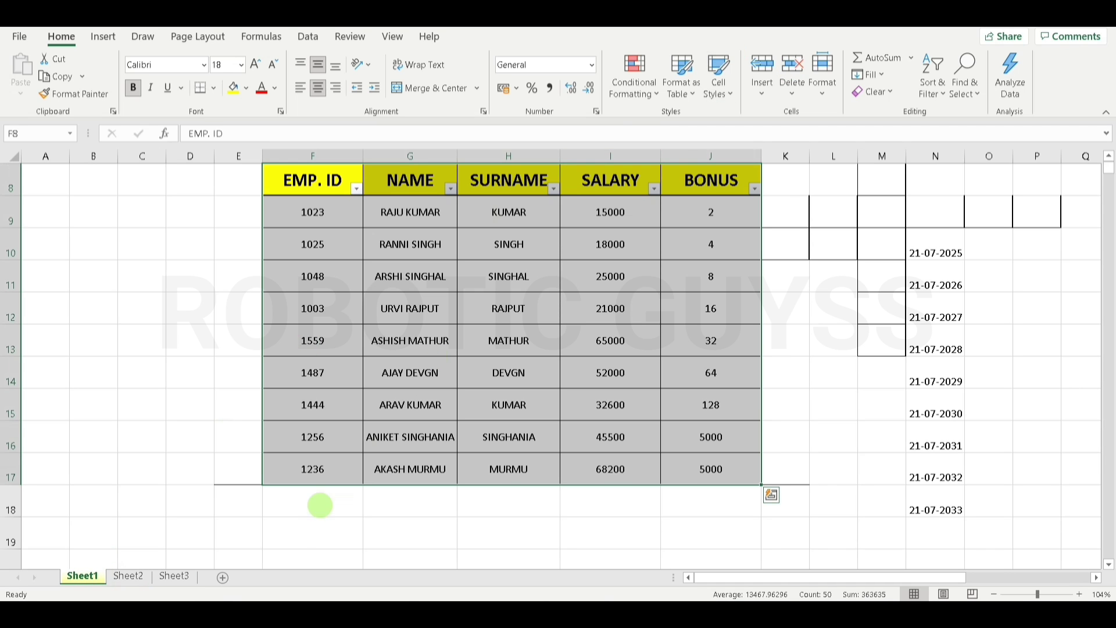
ctrl+click(129, 576)
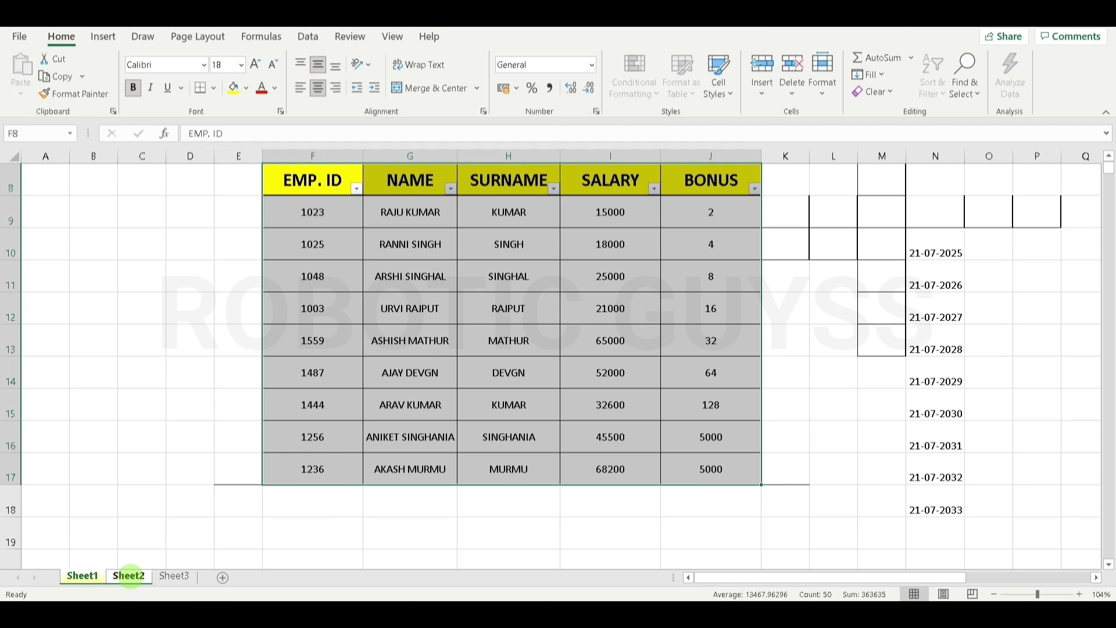
ctrl+click(173, 576)
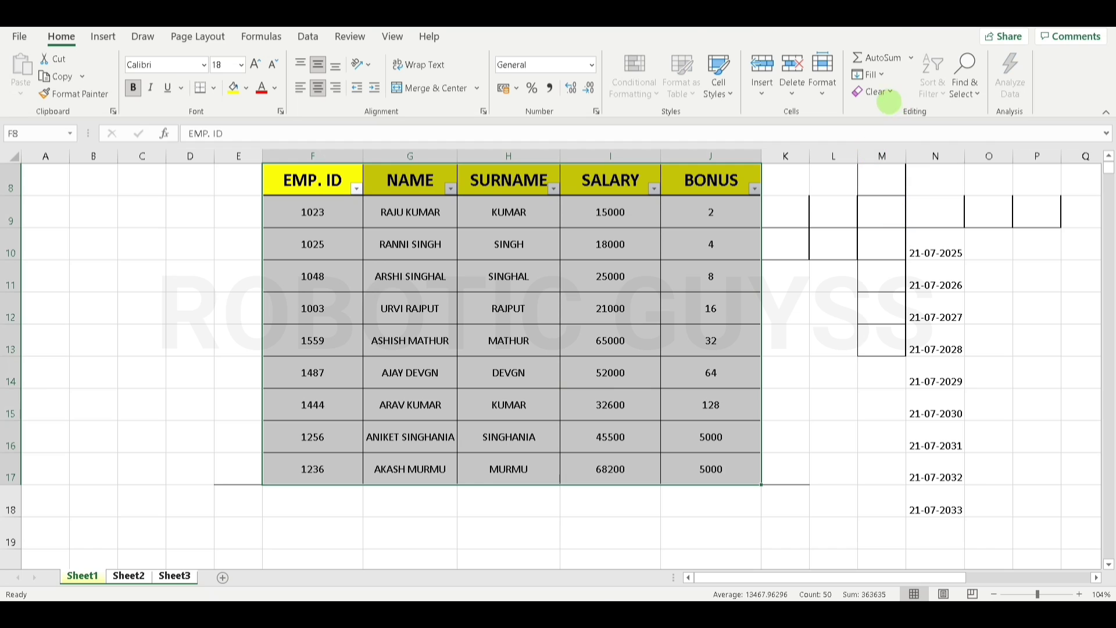
click(881, 74)
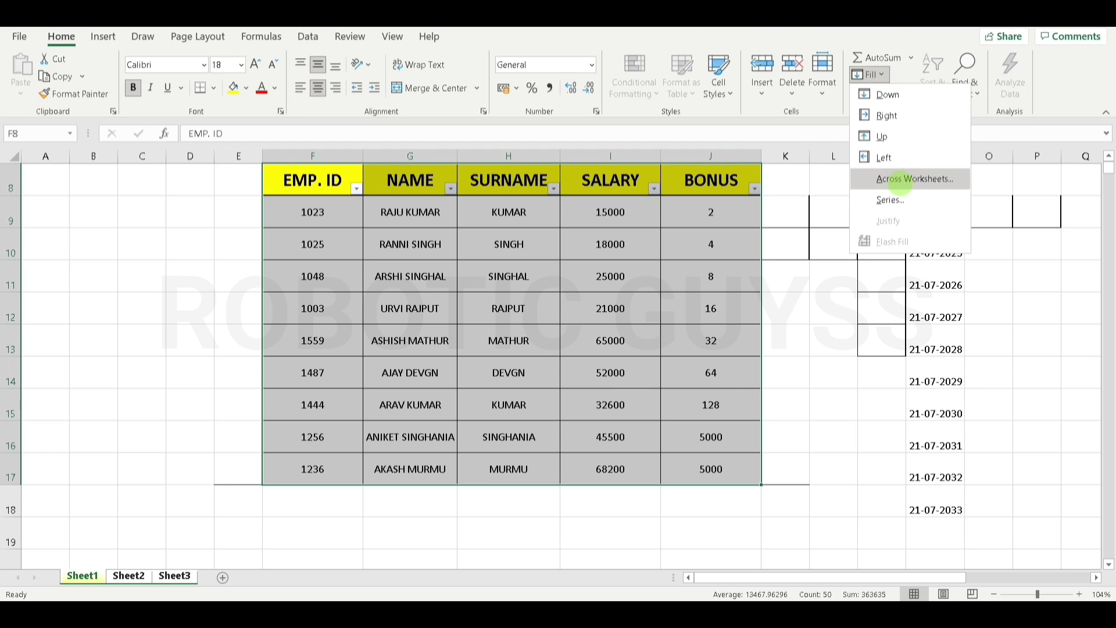
click(914, 179)
click(605, 376)
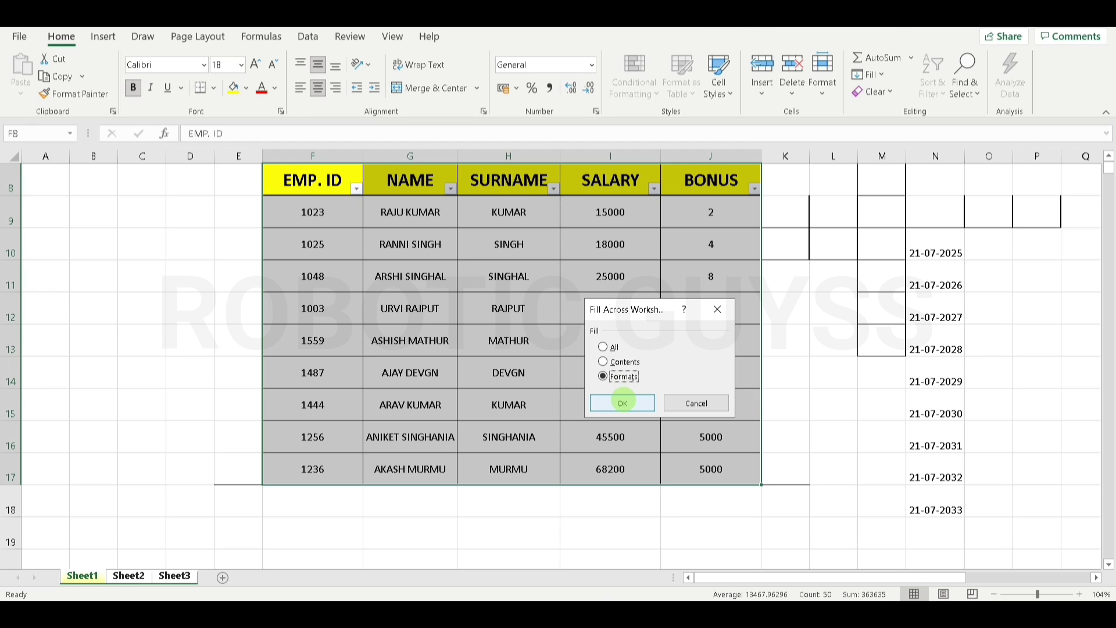
click(622, 403)
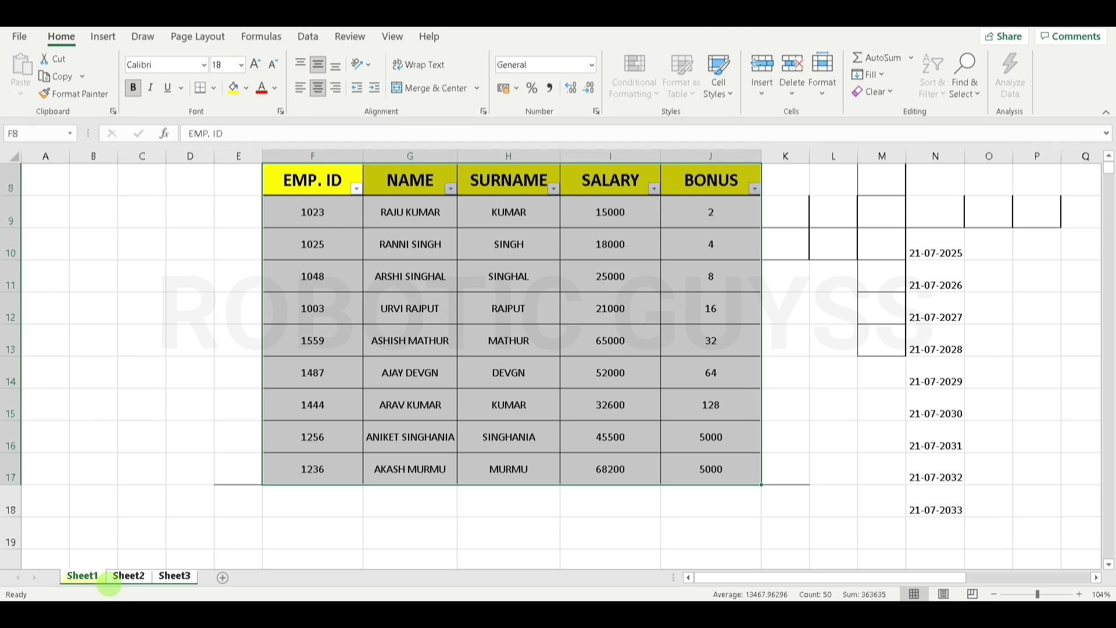
click(139, 572)
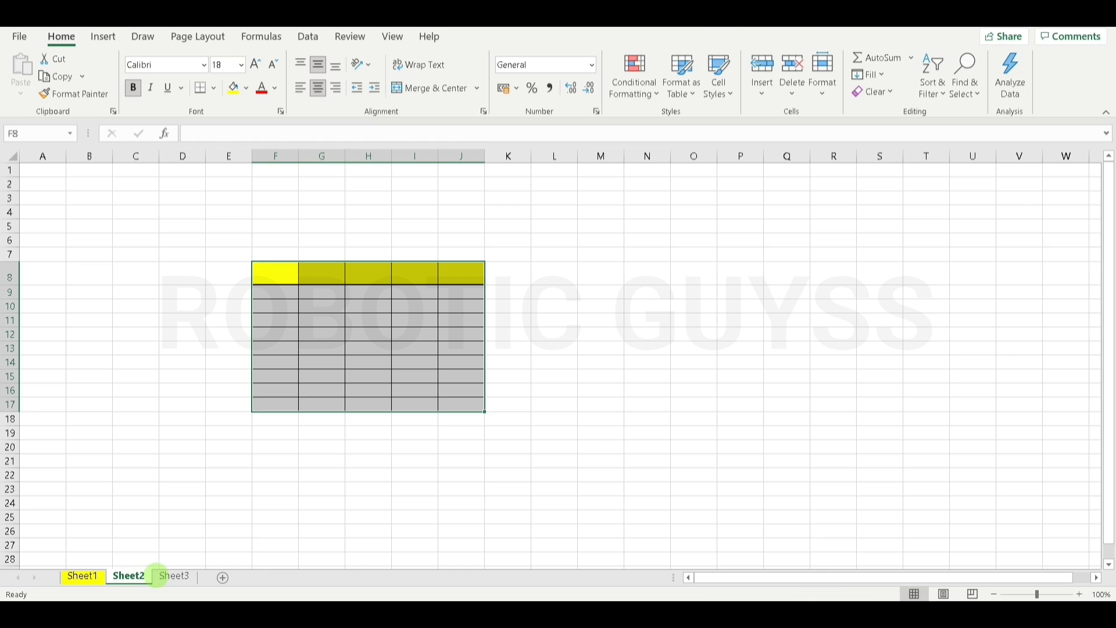
click(176, 576)
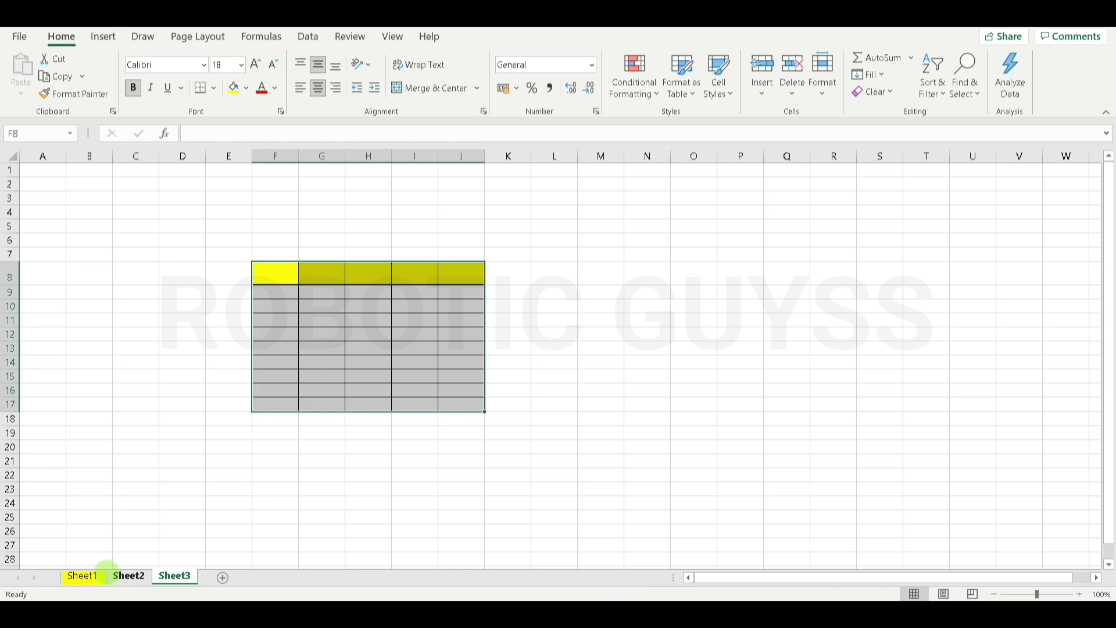
click(83, 575)
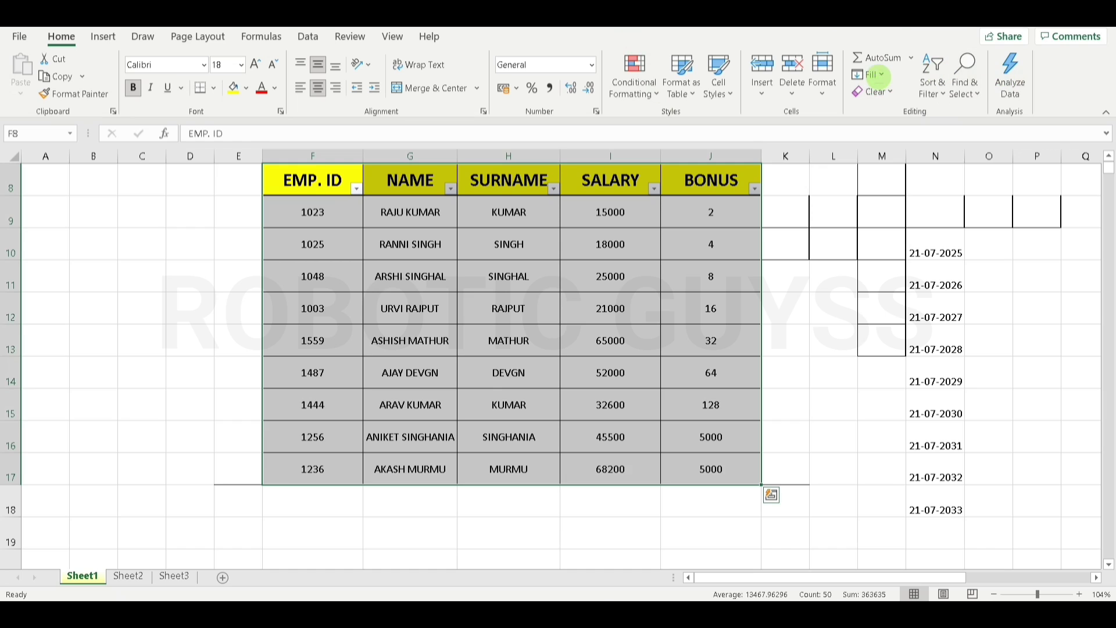
click(878, 74)
click(878, 74)
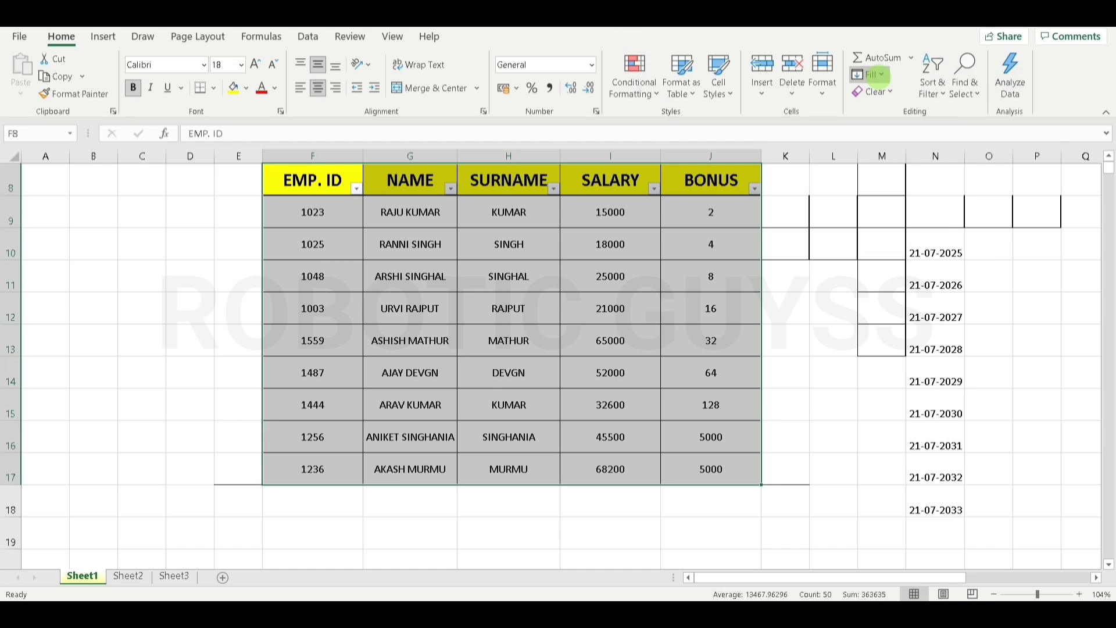